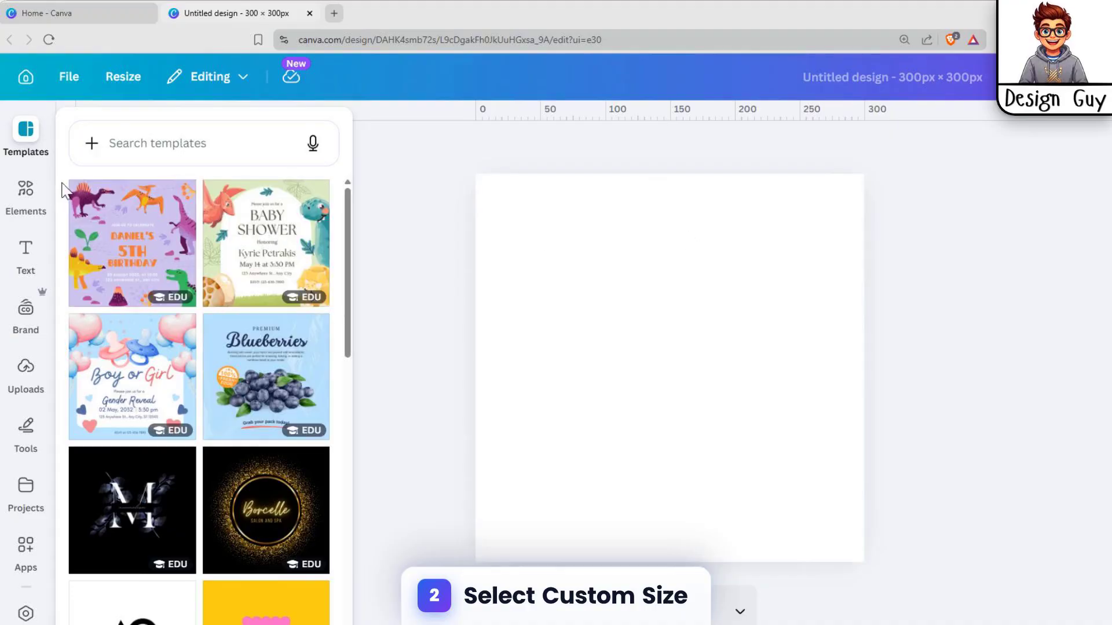
Search the elements for "paper hole torn" and add the dark torn-hole graphic to the blank page.
{"action": "left_click", "coordinate": [25, 197]}
{"action": "left_click", "coordinate": [160, 137]}
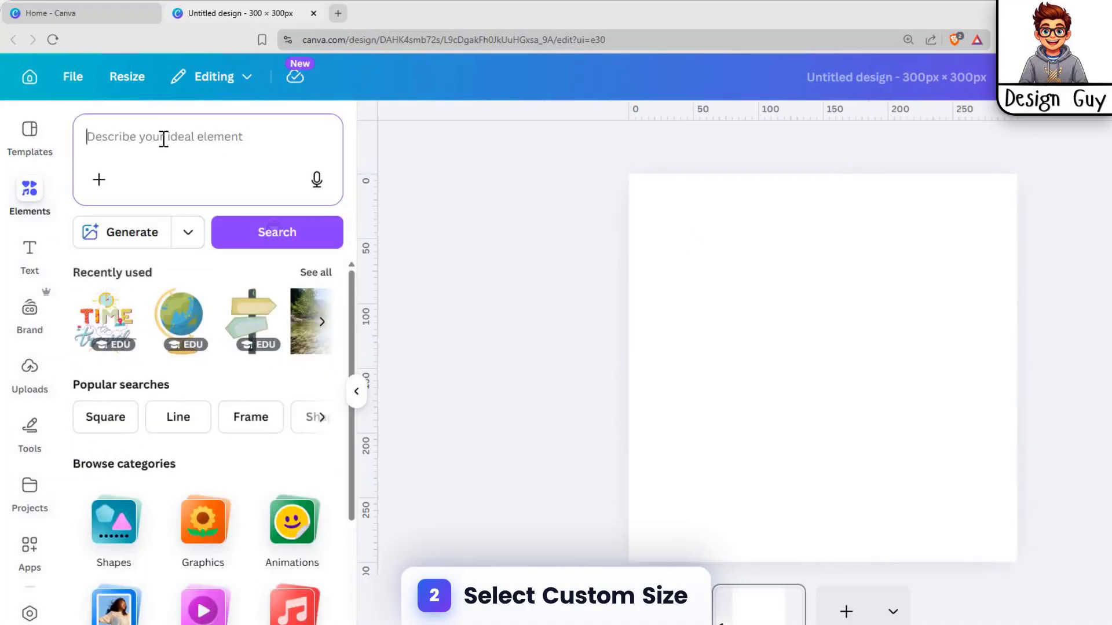
{"action": "type", "text": "paper ho"}
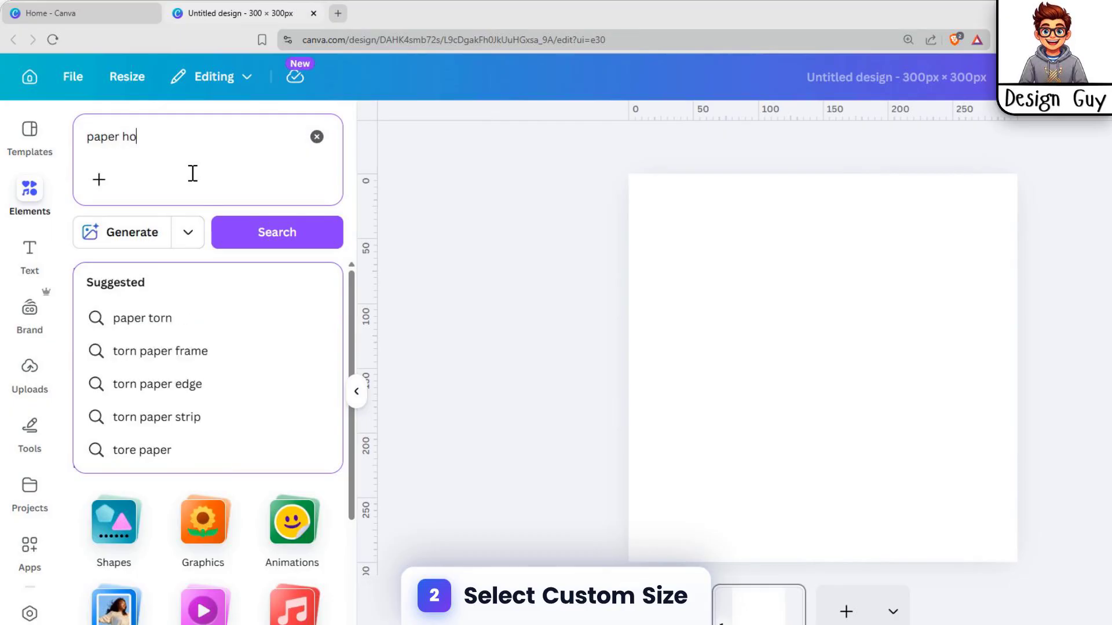
{"action": "type", "text": "le torn"}
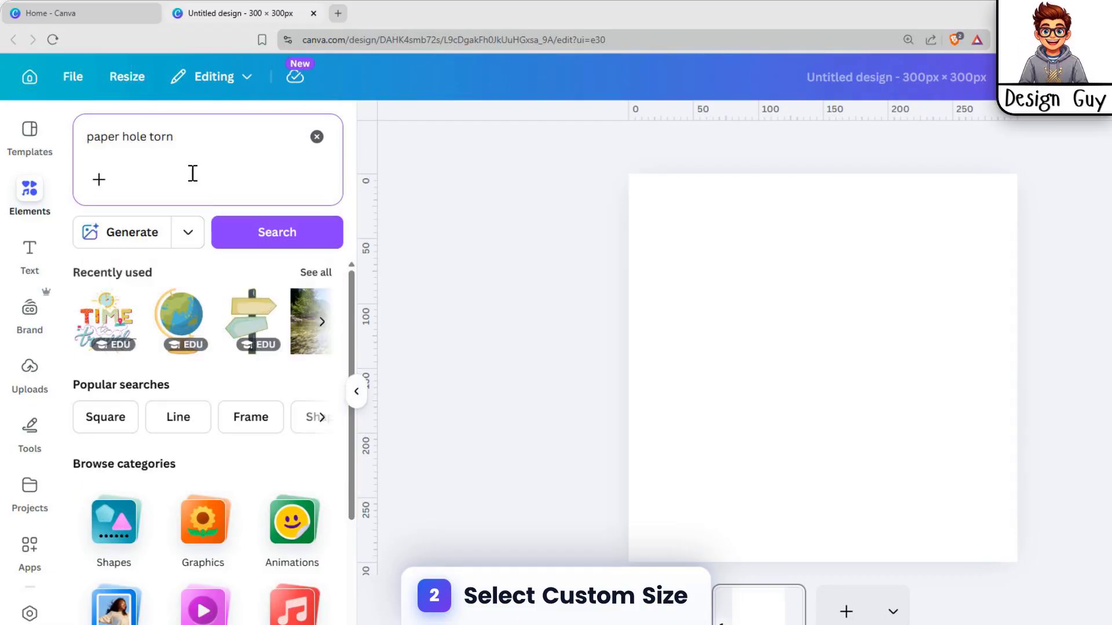
{"action": "key", "text": "Return"}
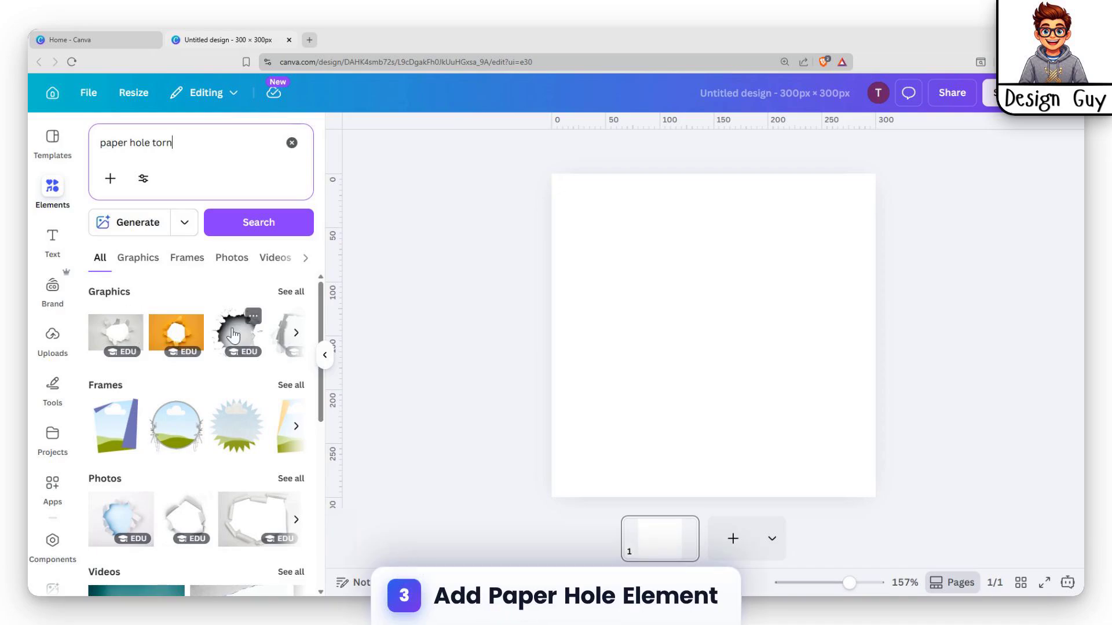
{"action": "left_click", "coordinate": [250, 334]}
{"action": "left_click_drag", "start_coordinate": [764, 266], "coordinate": [764, 266]}
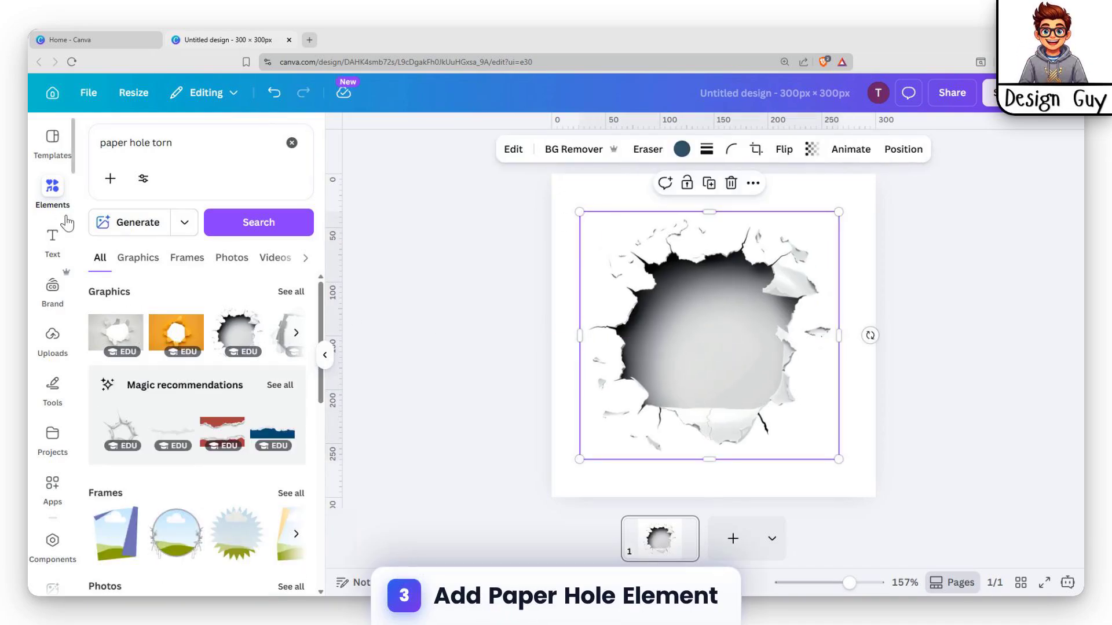
Search the Photos category for "men" and add the photo of the bearded man in a striped shirt flexing his arm.
{"action": "left_click", "coordinate": [67, 204]}
{"action": "left_click", "coordinate": [292, 143]}
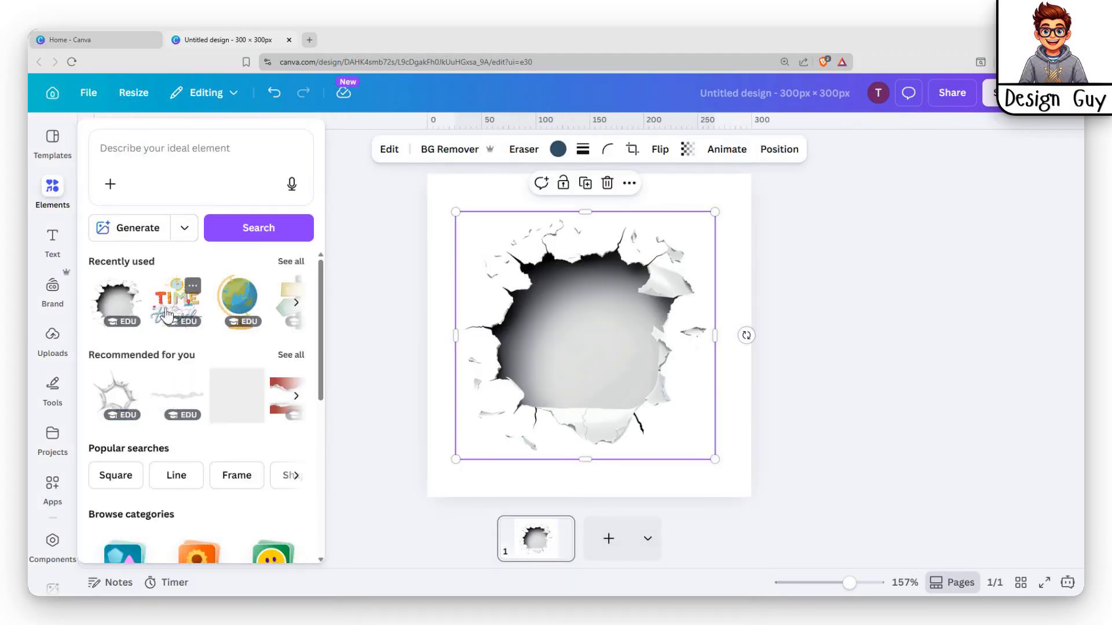
{"action": "scroll", "coordinate": [187, 333], "scroll_direction": "up", "scroll_amount": 5}
{"action": "scroll", "coordinate": [145, 399], "scroll_direction": "down", "scroll_amount": 5}
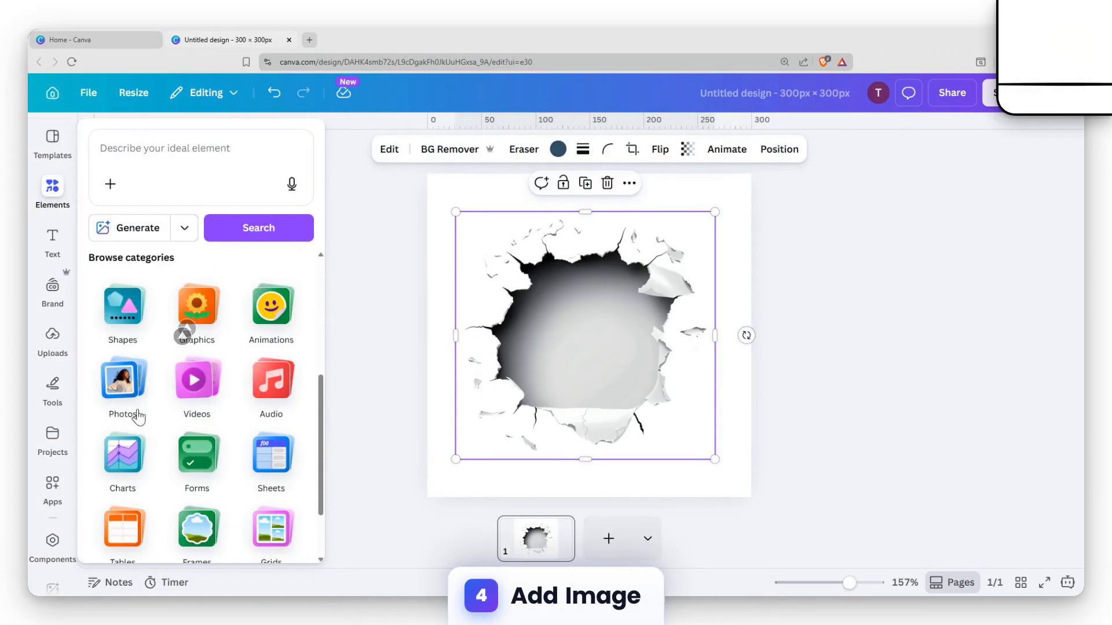
{"action": "left_click", "coordinate": [118, 383]}
{"action": "scroll", "coordinate": [231, 405], "scroll_direction": "down", "scroll_amount": 10}
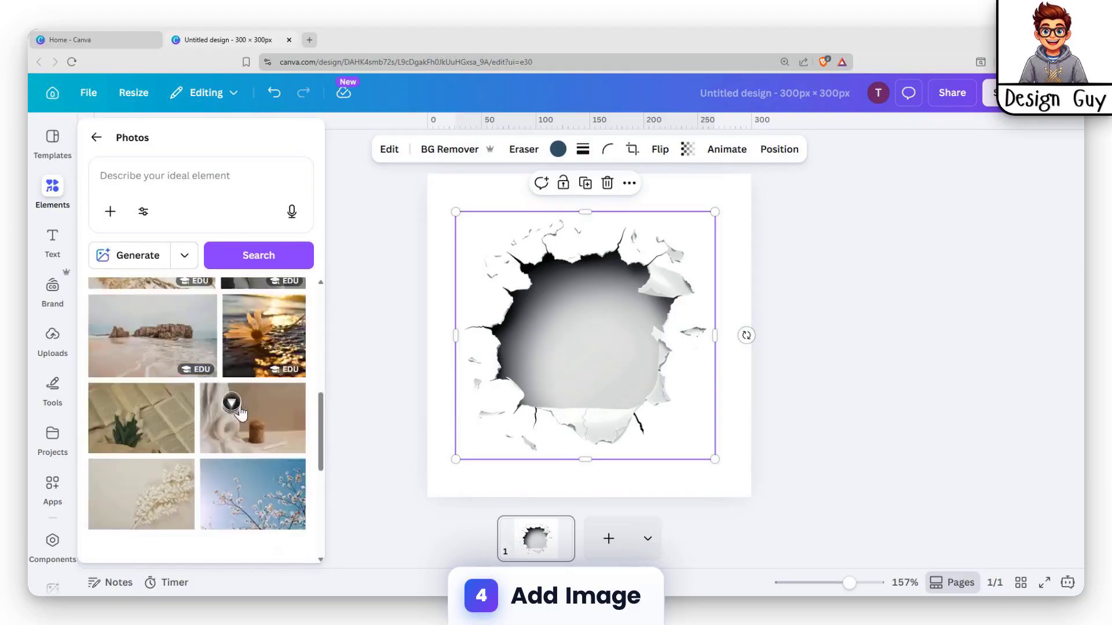
{"action": "scroll", "coordinate": [241, 406], "scroll_direction": "down", "scroll_amount": 15}
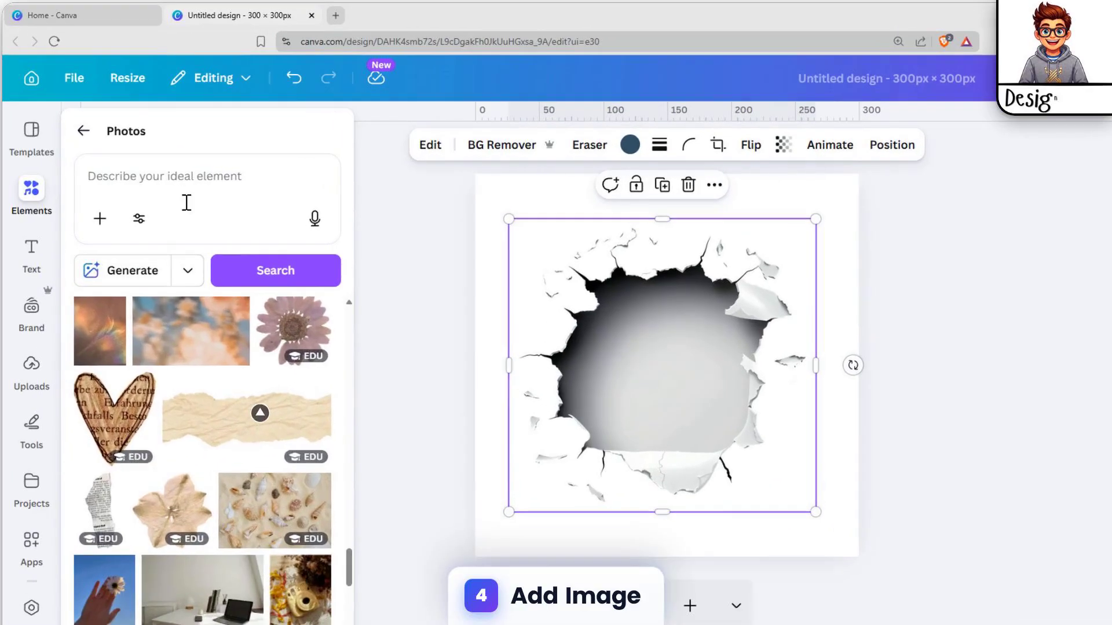
{"action": "left_click", "coordinate": [187, 192]}
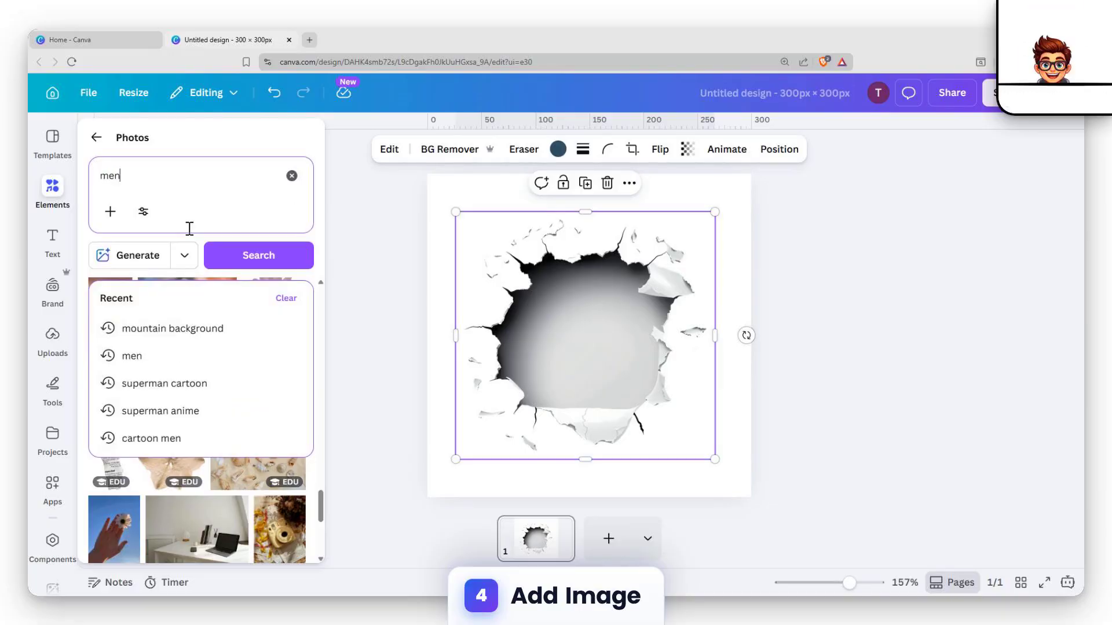
{"action": "key", "text": "Return"}
{"action": "scroll", "coordinate": [188, 427], "scroll_direction": "down", "scroll_amount": 10}
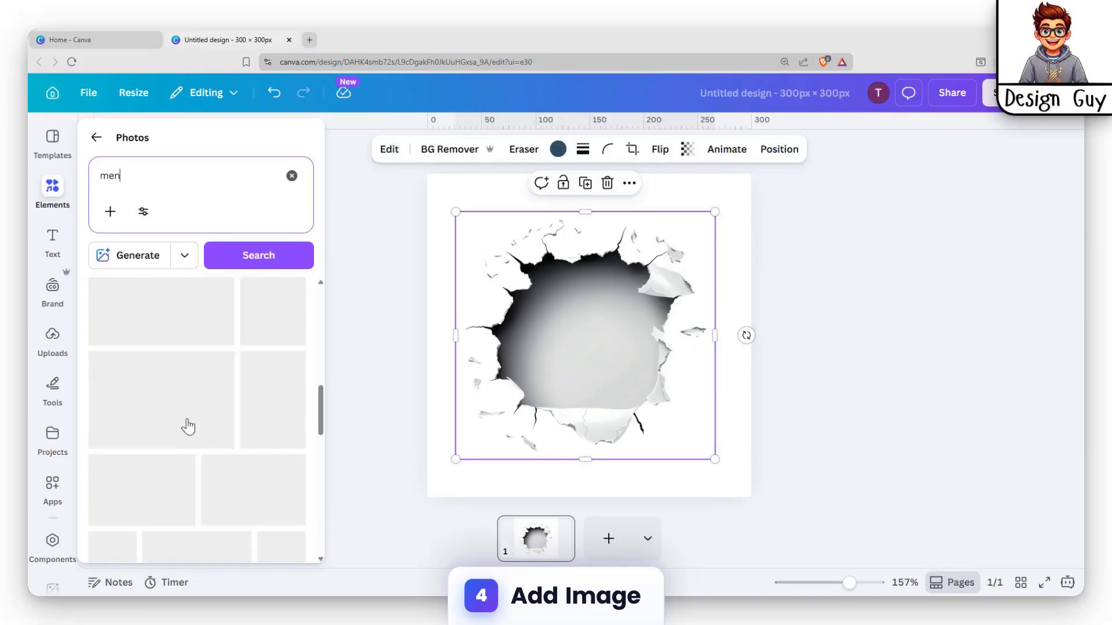
{"action": "scroll", "coordinate": [188, 435], "scroll_direction": "down", "scroll_amount": 6}
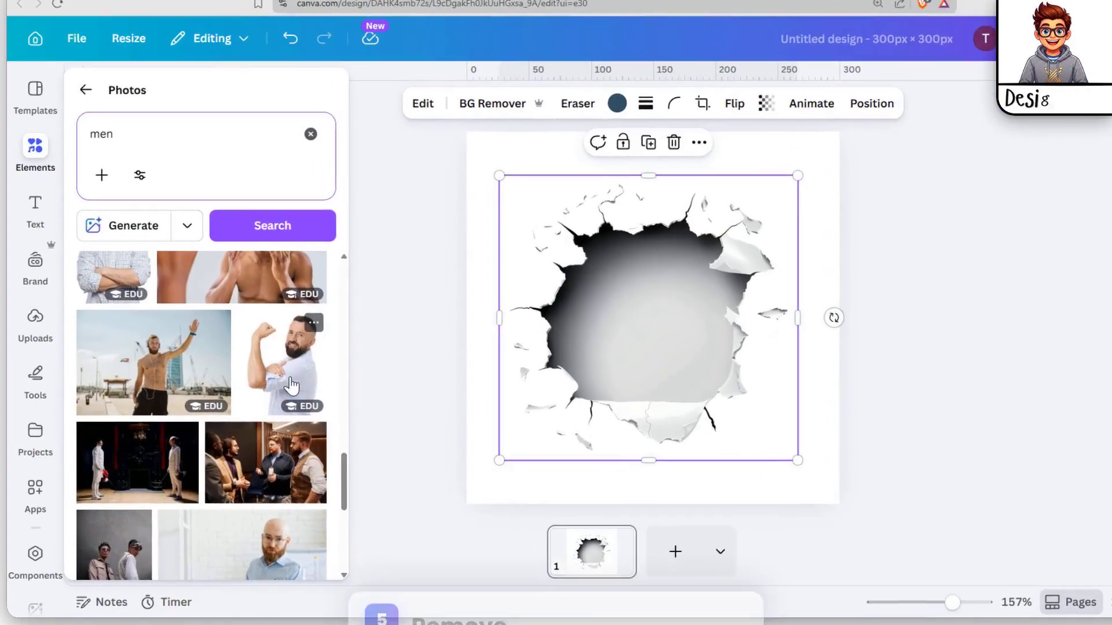
{"action": "left_click", "coordinate": [276, 364]}
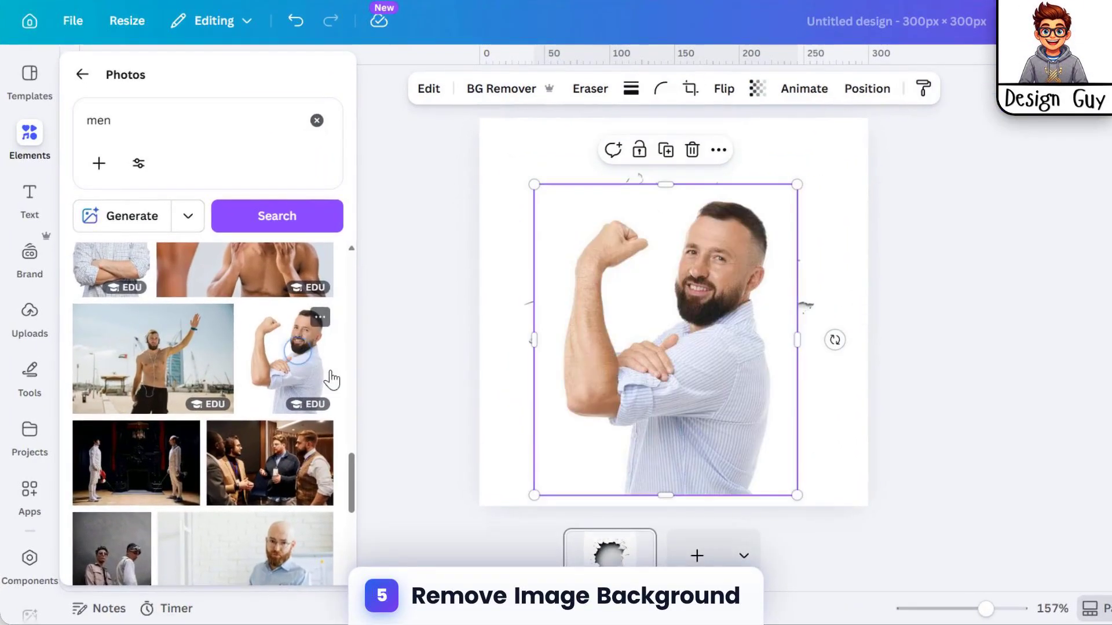
Move the man's photo over the torn hole and remove its background.
{"action": "left_click_drag", "start_coordinate": [735, 332], "coordinate": [643, 425]}
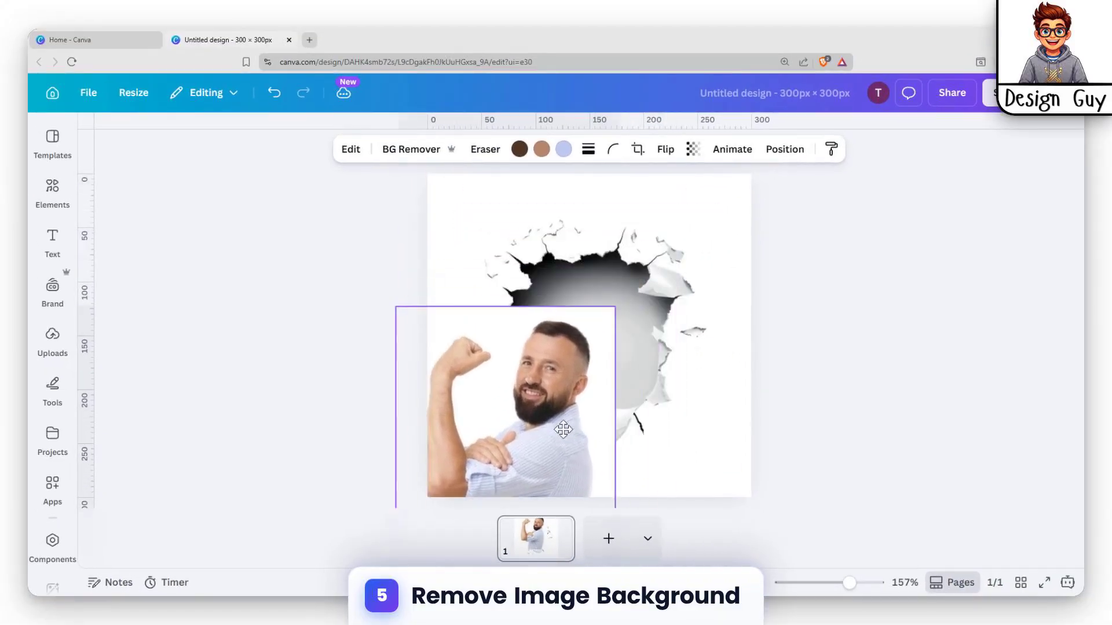
{"action": "left_click_drag", "start_coordinate": [563, 430], "coordinate": [637, 281]}
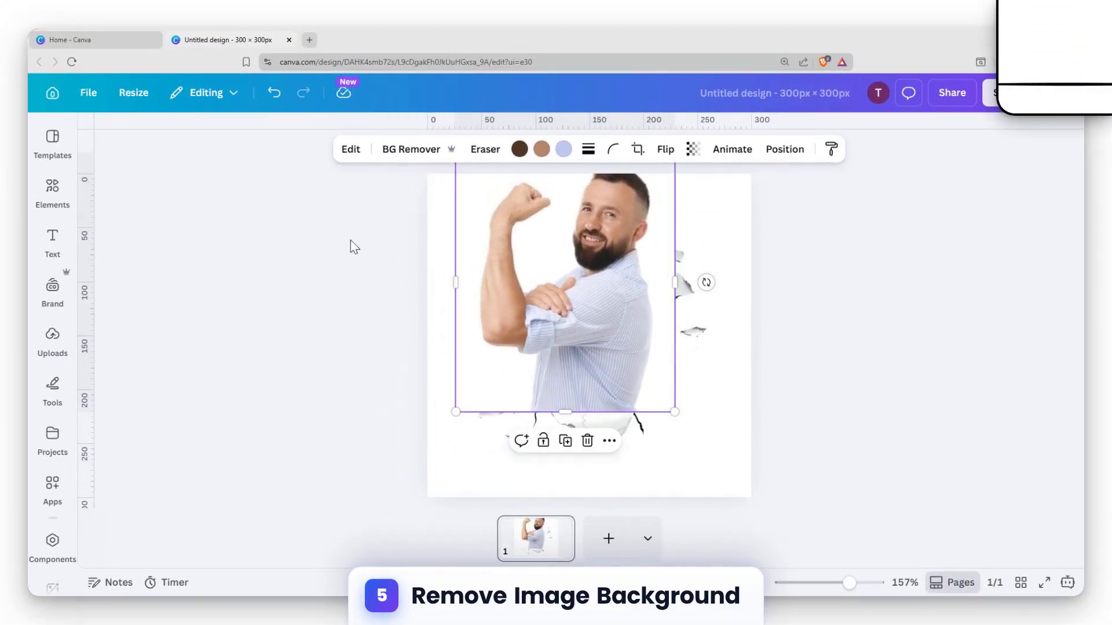
{"action": "left_click", "coordinate": [408, 154]}
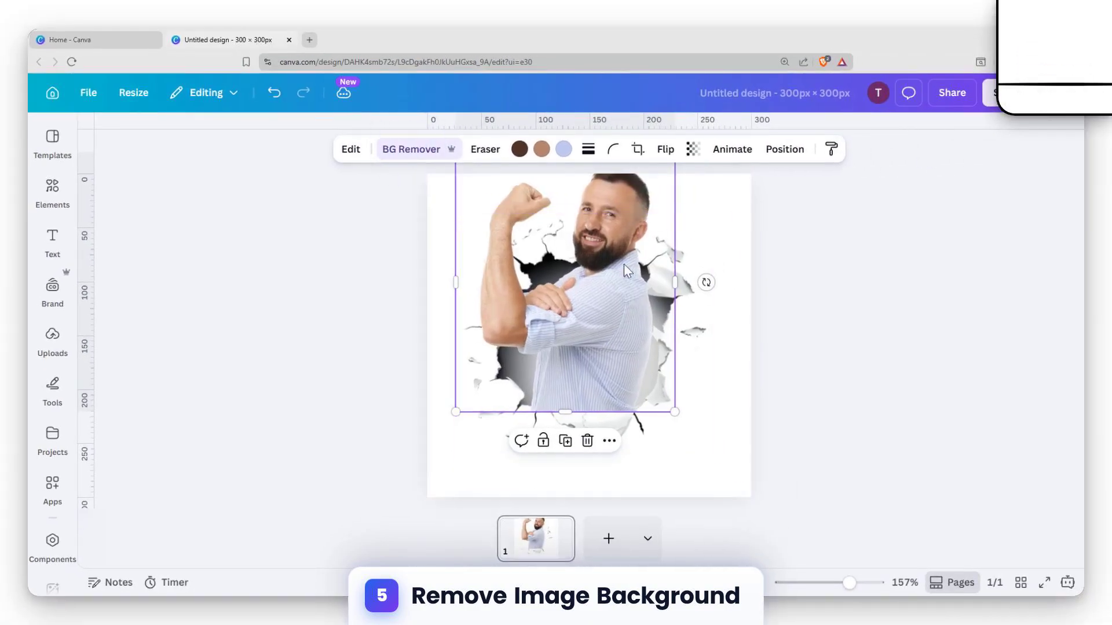
Try trimming the top edge of the man's cutout while repositioning it over the torn hole.
{"action": "left_click_drag", "start_coordinate": [599, 203], "coordinate": [595, 236]}
{"action": "left_click_drag", "start_coordinate": [562, 200], "coordinate": [557, 218]}
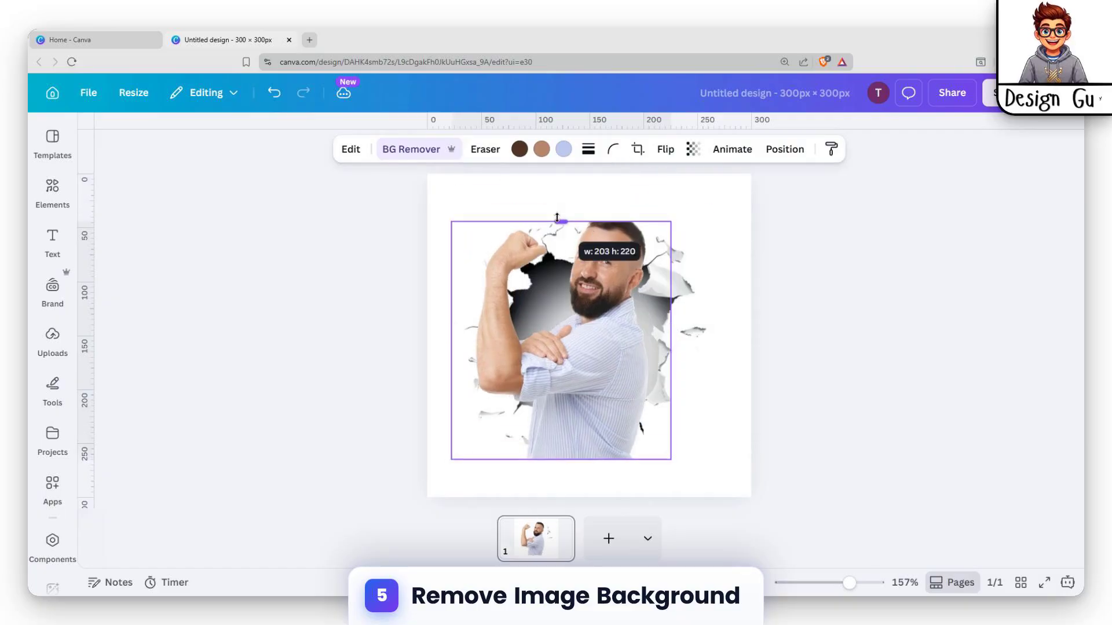
{"action": "left_click_drag", "start_coordinate": [579, 364], "coordinate": [575, 326]}
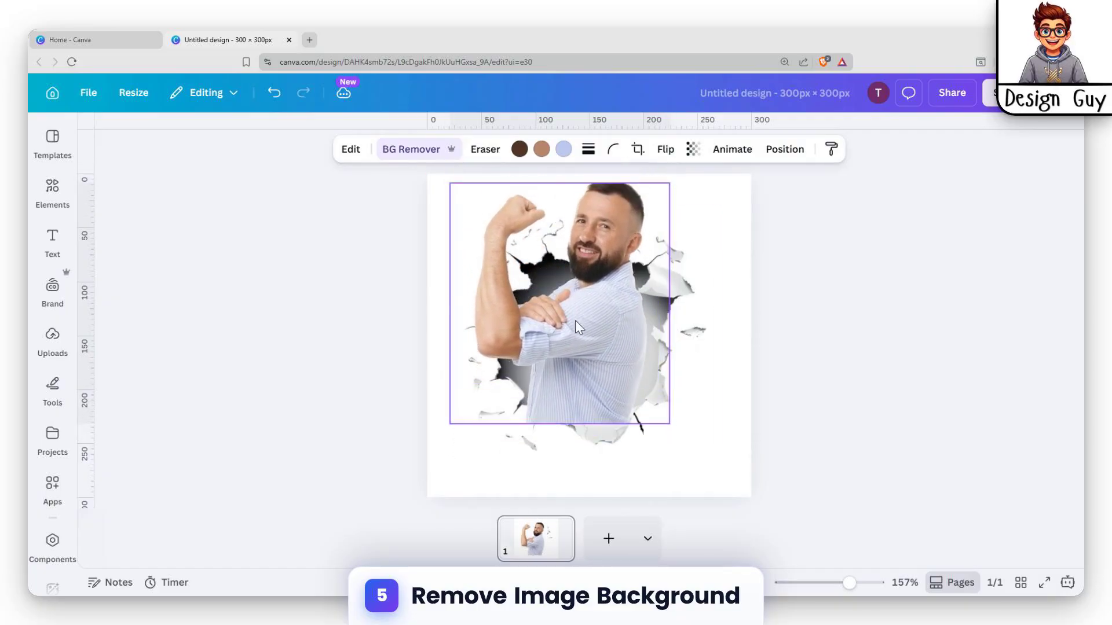
{"action": "left_click_drag", "start_coordinate": [563, 190], "coordinate": [562, 215]}
{"action": "left_click_drag", "start_coordinate": [572, 339], "coordinate": [574, 322]}
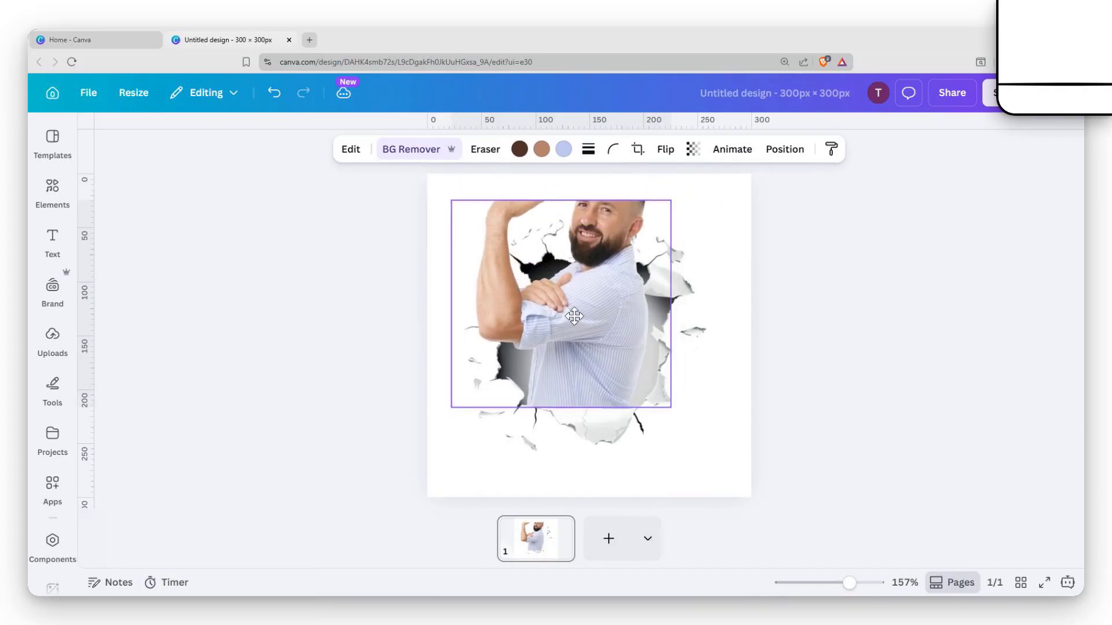
{"action": "left_click_drag", "start_coordinate": [561, 196], "coordinate": [574, 242]}
{"action": "left_click_drag", "start_coordinate": [560, 199], "coordinate": [560, 184]}
{"action": "mouse_move", "coordinate": [560, 323]}
{"action": "left_mouse_down"}
{"action": "mouse_move", "coordinate": [573, 272]}
{"action": "mouse_move", "coordinate": [559, 311]}
{"action": "left_mouse_up"}
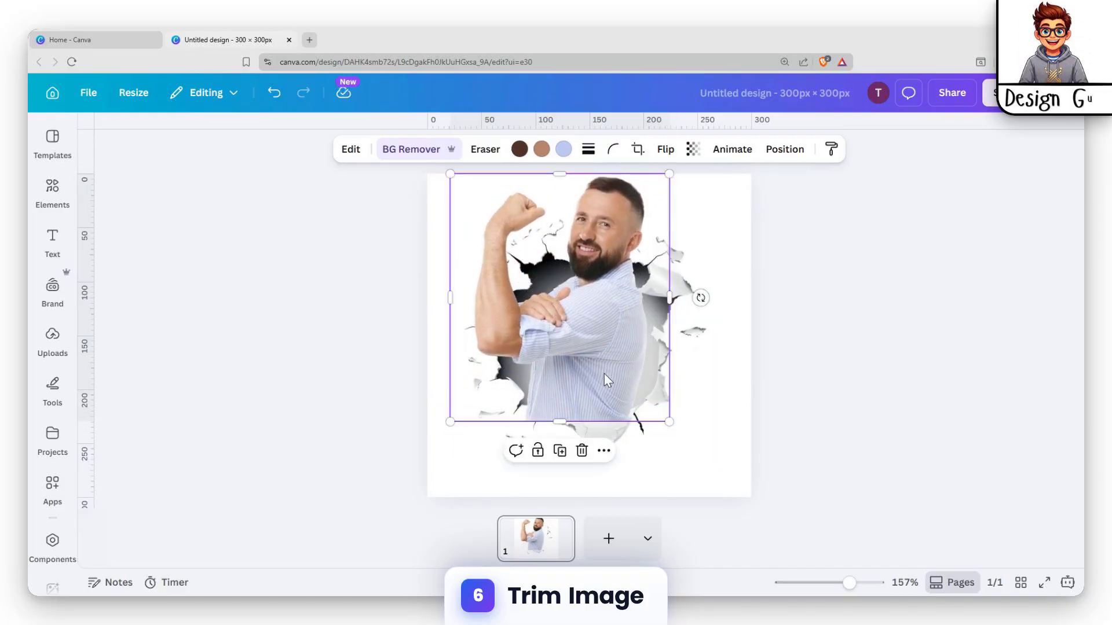
Move the torn hole down to the page's bottom edge and place the man so his torso emerges from it.
{"action": "left_click_drag", "start_coordinate": [611, 347], "coordinate": [640, 342]}
{"action": "left_click", "coordinate": [525, 436]}
{"action": "left_click_drag", "start_coordinate": [524, 435], "coordinate": [530, 470]}
{"action": "mouse_move", "coordinate": [639, 306]}
{"action": "left_mouse_down"}
{"action": "mouse_move", "coordinate": [609, 369]}
{"action": "mouse_move", "coordinate": [653, 293]}
{"action": "mouse_move", "coordinate": [643, 298]}
{"action": "left_mouse_up"}
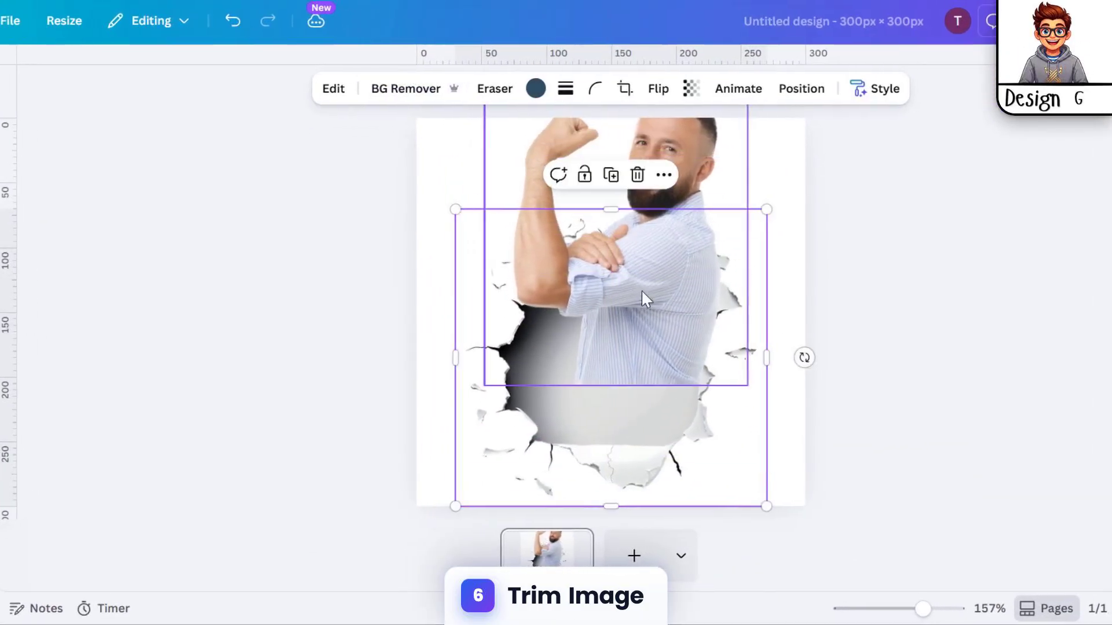
{"action": "left_click_drag", "start_coordinate": [652, 208], "coordinate": [608, 249]}
{"action": "left_click", "coordinate": [698, 310]}
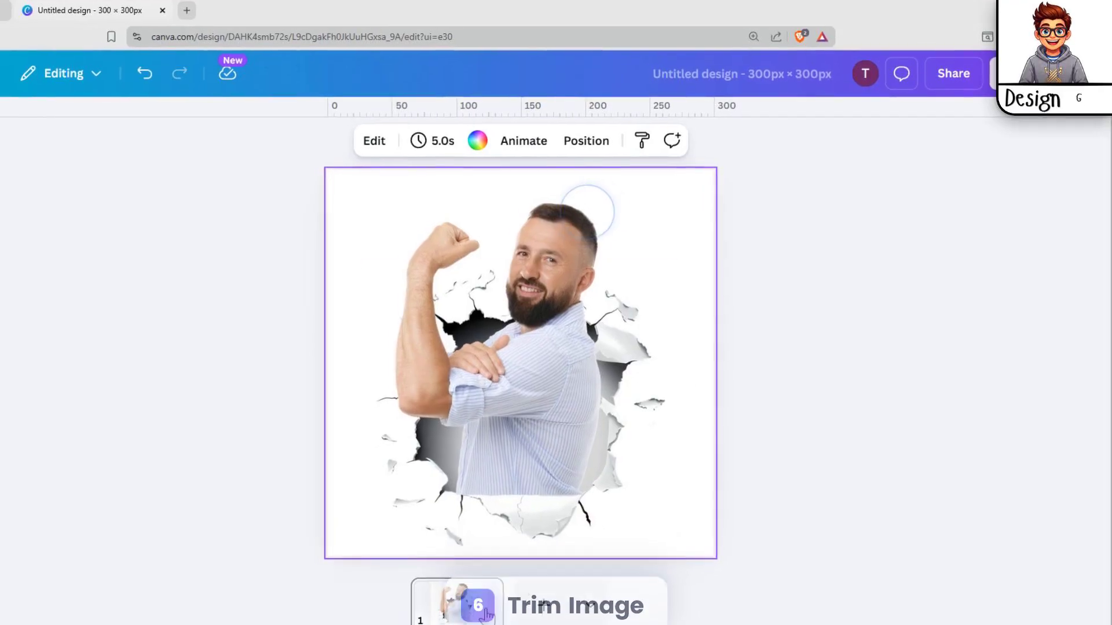
Duplicate the man's cutout and align the copy exactly over the original.
{"action": "left_click", "coordinate": [562, 348]}
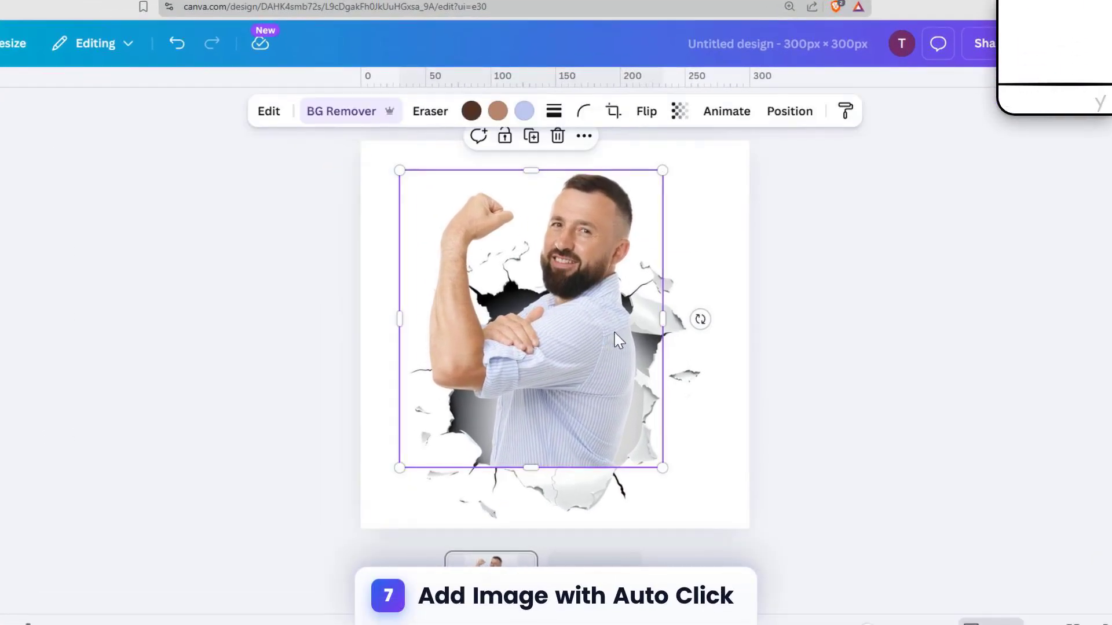
{"action": "key", "text": "ctrl+d"}
{"action": "mouse_move", "coordinate": [603, 330]}
{"action": "left_mouse_down"}
{"action": "mouse_move", "coordinate": [579, 325]}
{"action": "mouse_move", "coordinate": [577, 305]}
{"action": "mouse_move", "coordinate": [599, 326]}
{"action": "mouse_move", "coordinate": [592, 320]}
{"action": "left_mouse_up"}
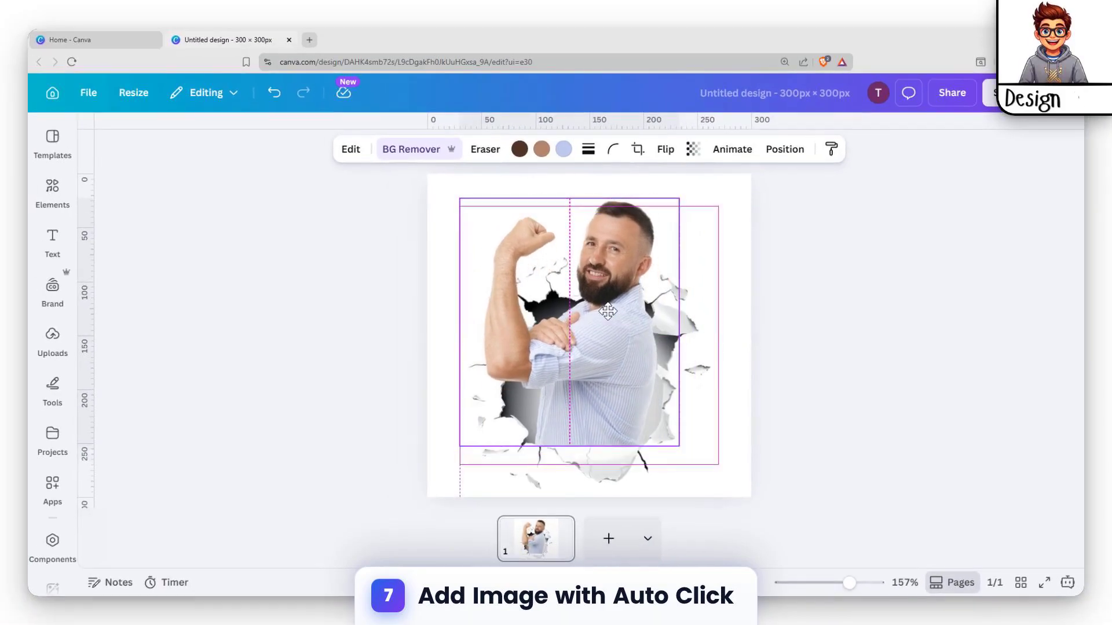
{"action": "key", "text": "ctrl+d"}
{"action": "key", "text": "ctrl+d"}
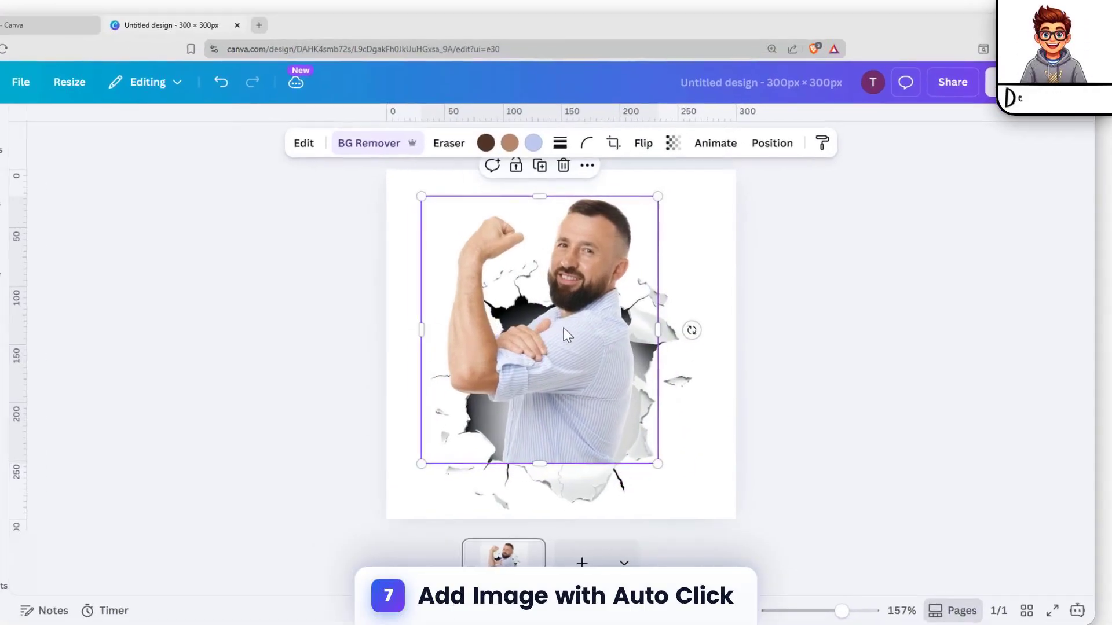
{"action": "left_click", "coordinate": [724, 306]}
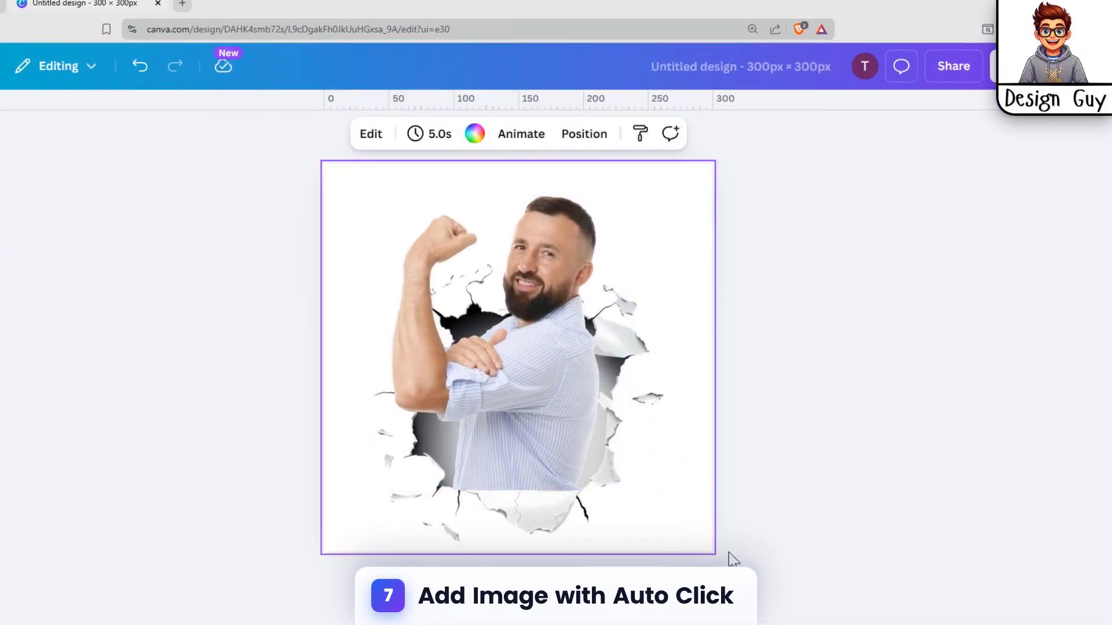
Apply the Drop shadow effect to the upper copy of the man's cutout.
{"action": "left_click", "coordinate": [579, 392]}
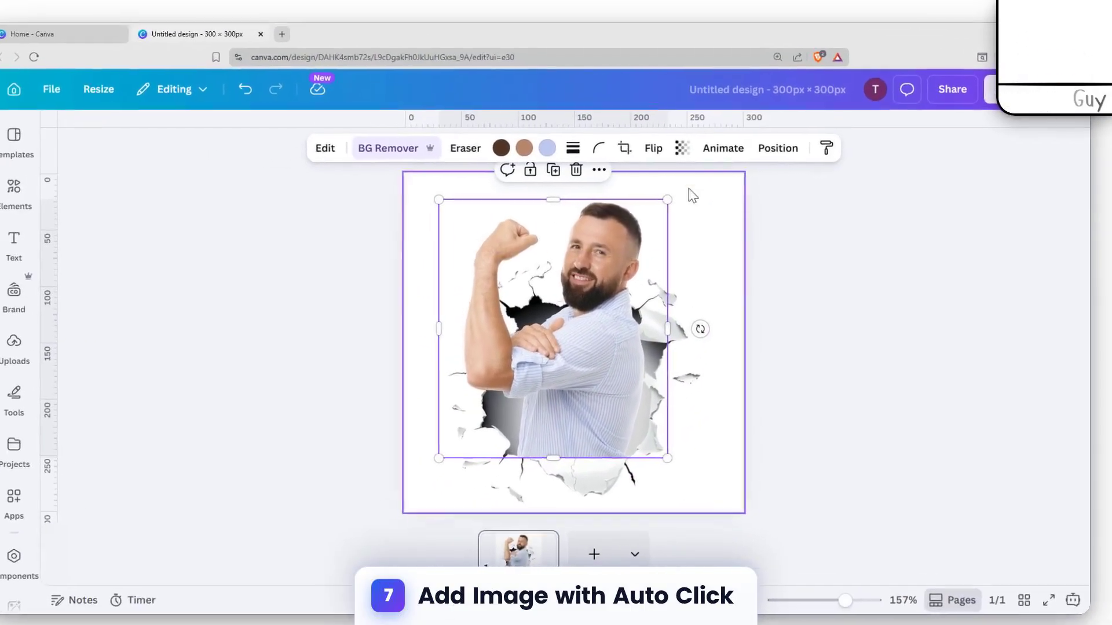
{"action": "left_click", "coordinate": [723, 148]}
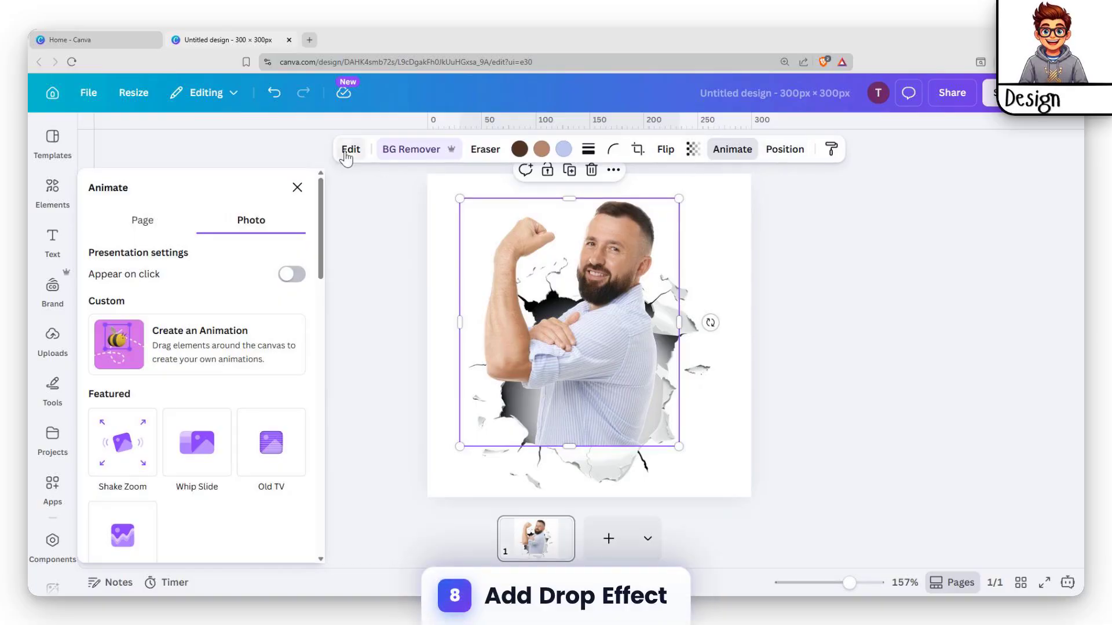
{"action": "left_click", "coordinate": [350, 150]}
{"action": "scroll", "coordinate": [203, 289], "scroll_direction": "down", "scroll_amount": 7}
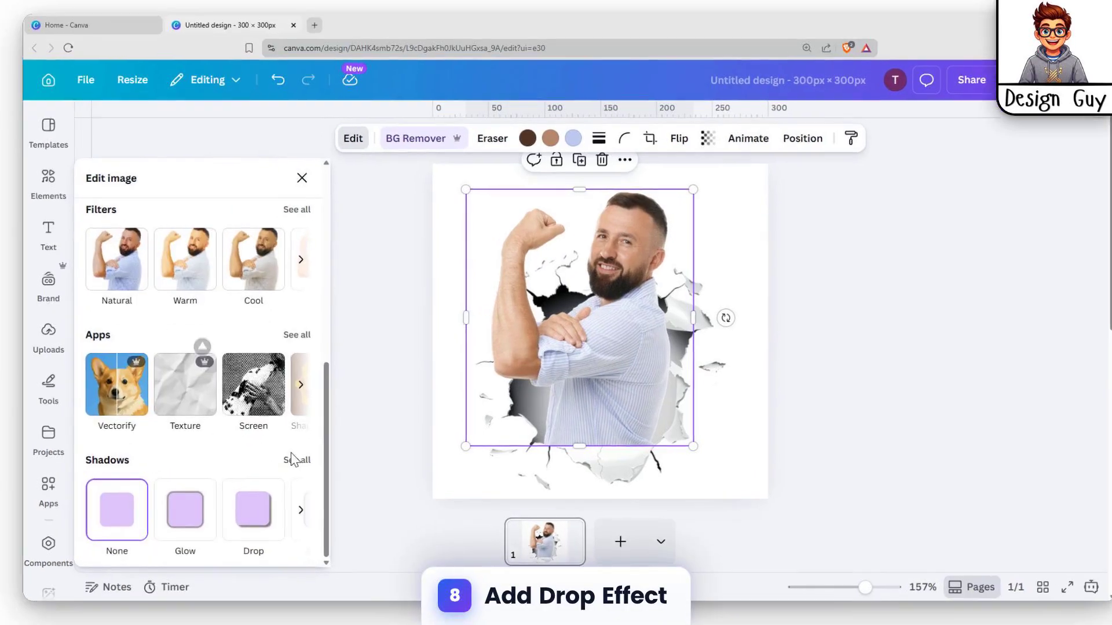
{"action": "left_click", "coordinate": [292, 460]}
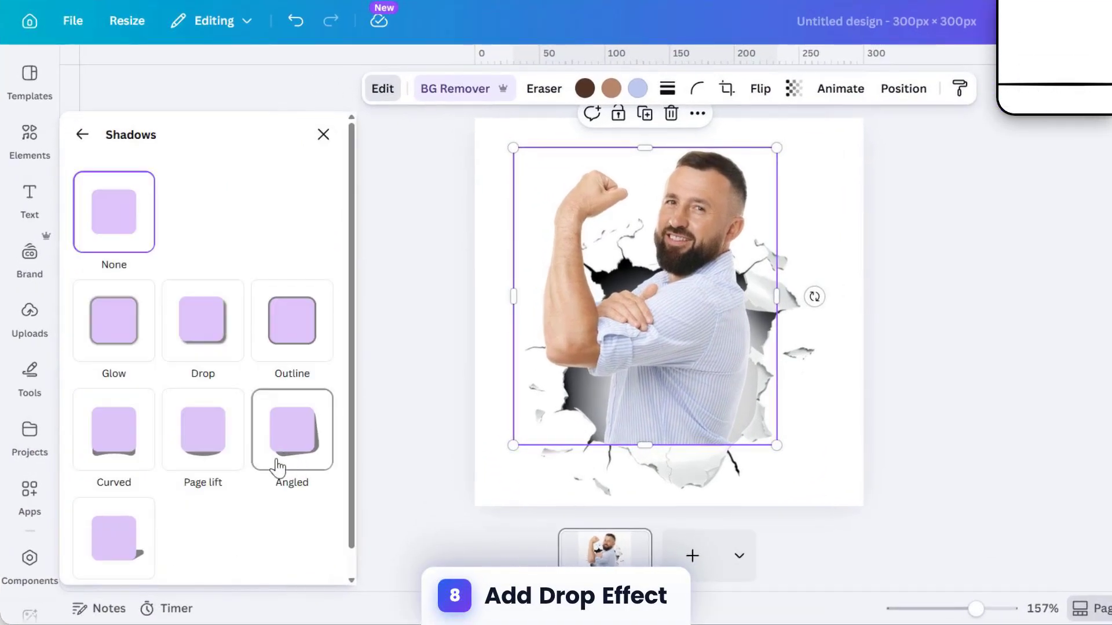
{"action": "left_click", "coordinate": [191, 346]}
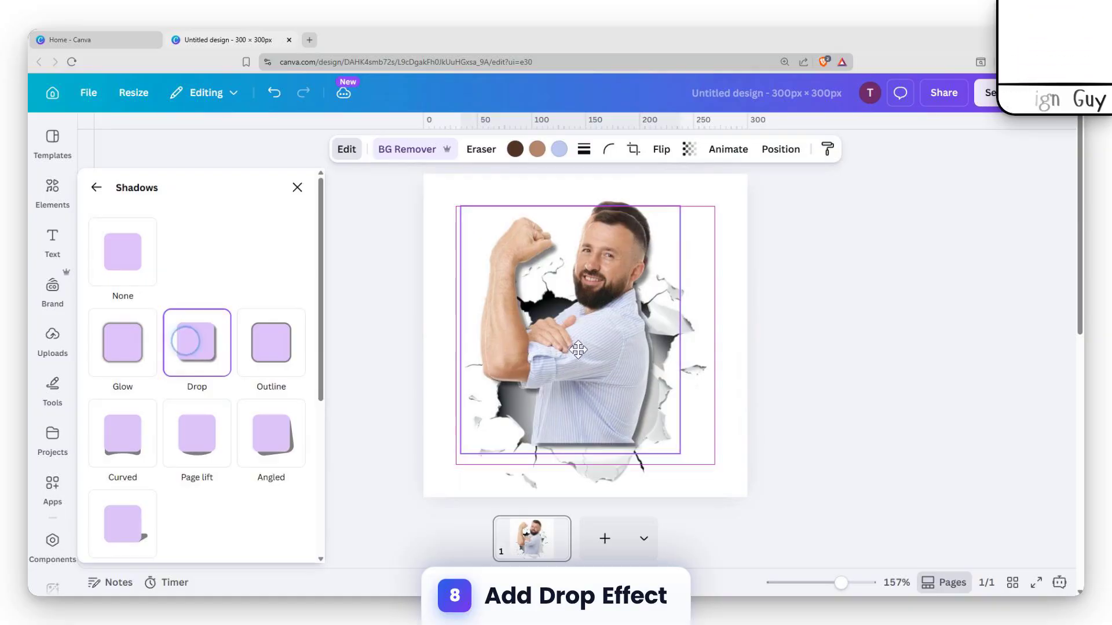
Set the drop shadow's blur amount to 0 and angle to 14, and realign the shadowed cutout with the copy beneath.
{"action": "scroll", "coordinate": [217, 410], "scroll_direction": "down", "scroll_amount": 5}
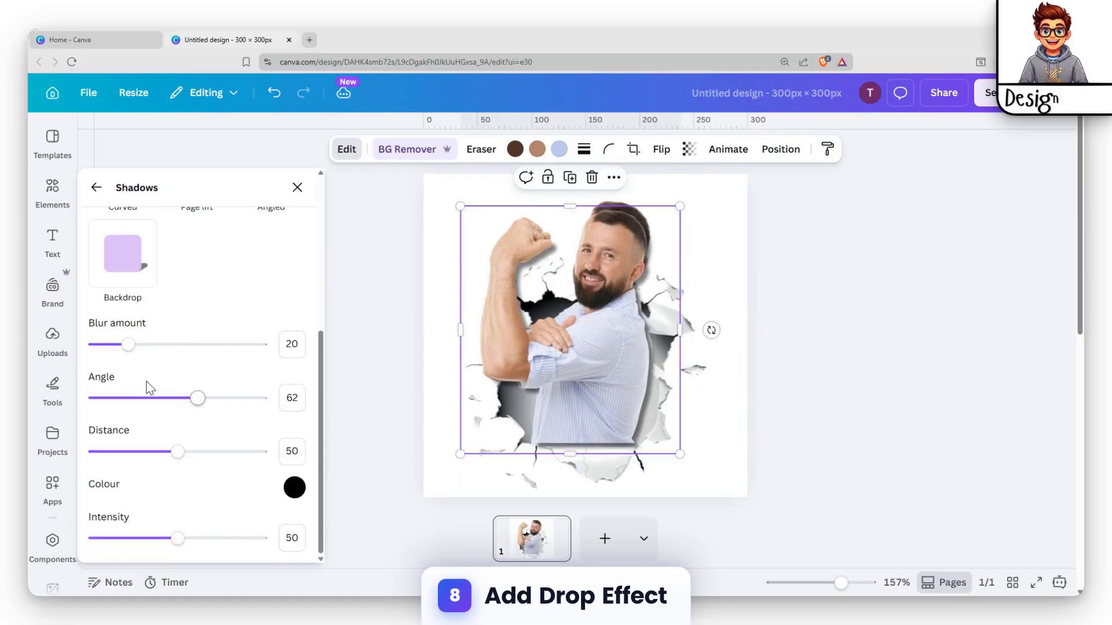
{"action": "left_click_drag", "start_coordinate": [132, 347], "coordinate": [89, 347]}
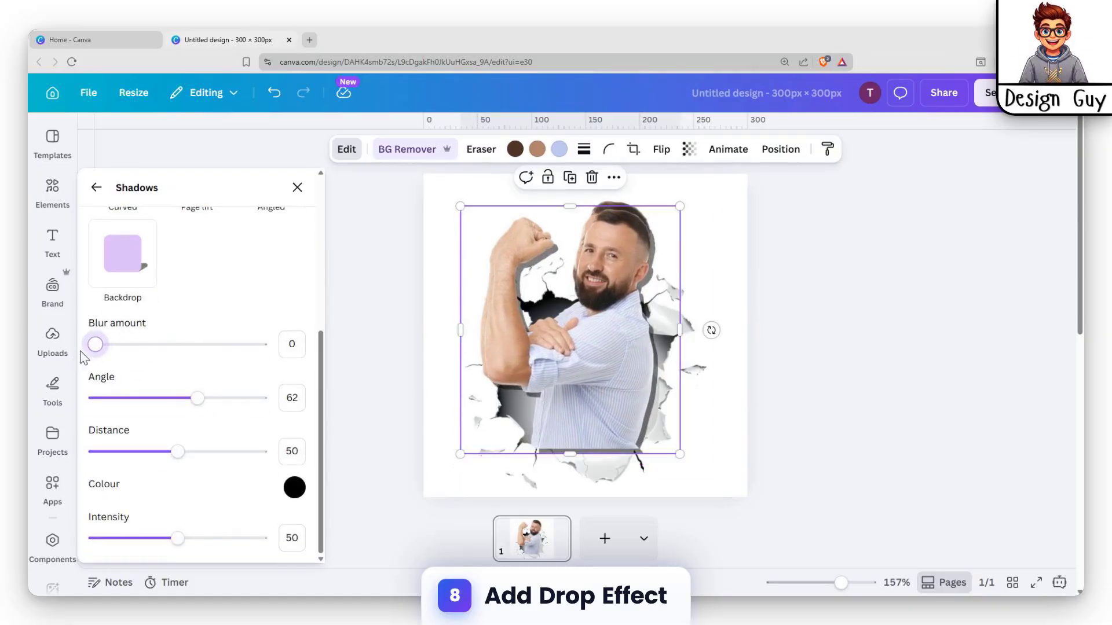
{"action": "left_click_drag", "start_coordinate": [194, 399], "coordinate": [124, 398]}
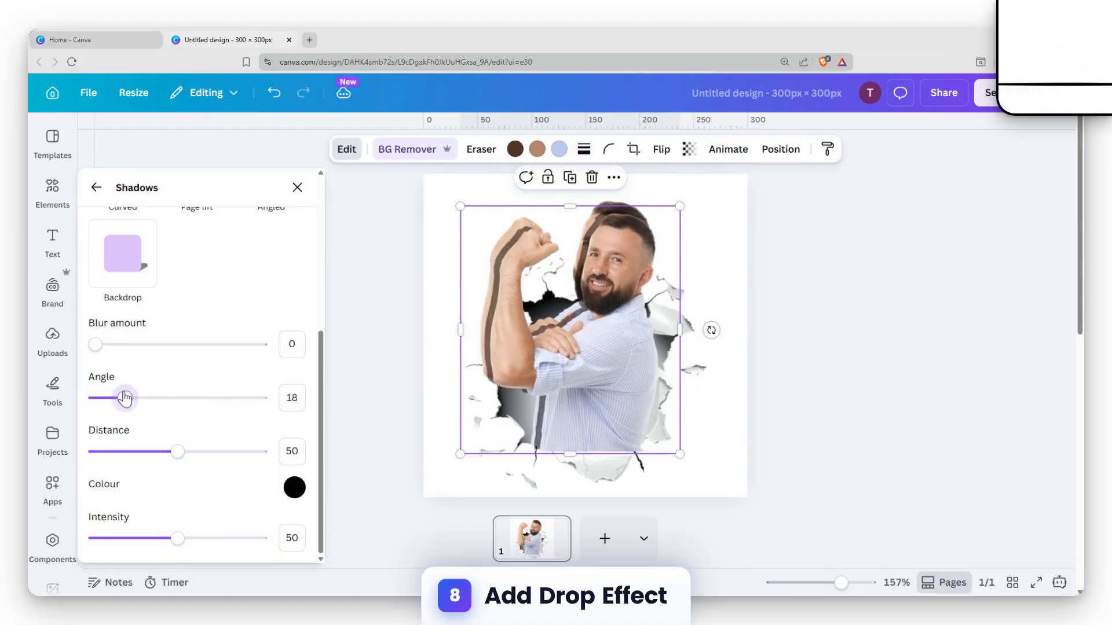
{"action": "left_click_drag", "start_coordinate": [599, 391], "coordinate": [585, 366]}
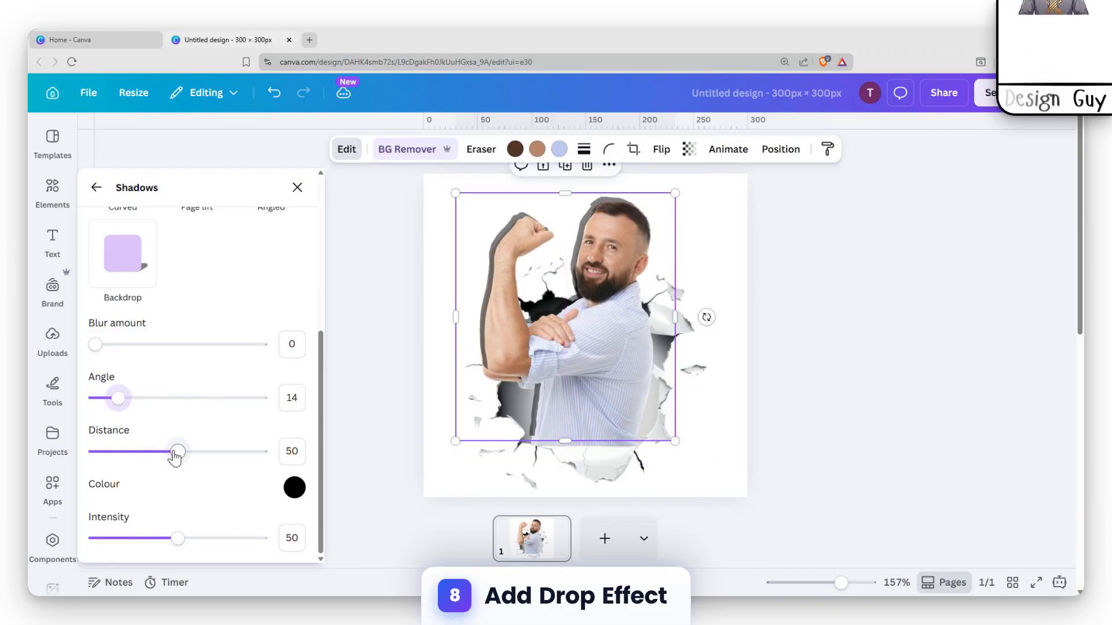
Reduce the drop shadow's distance to 26 and move the shadowed cutout slightly down the page.
{"action": "left_click_drag", "start_coordinate": [222, 465], "coordinate": [119, 455]}
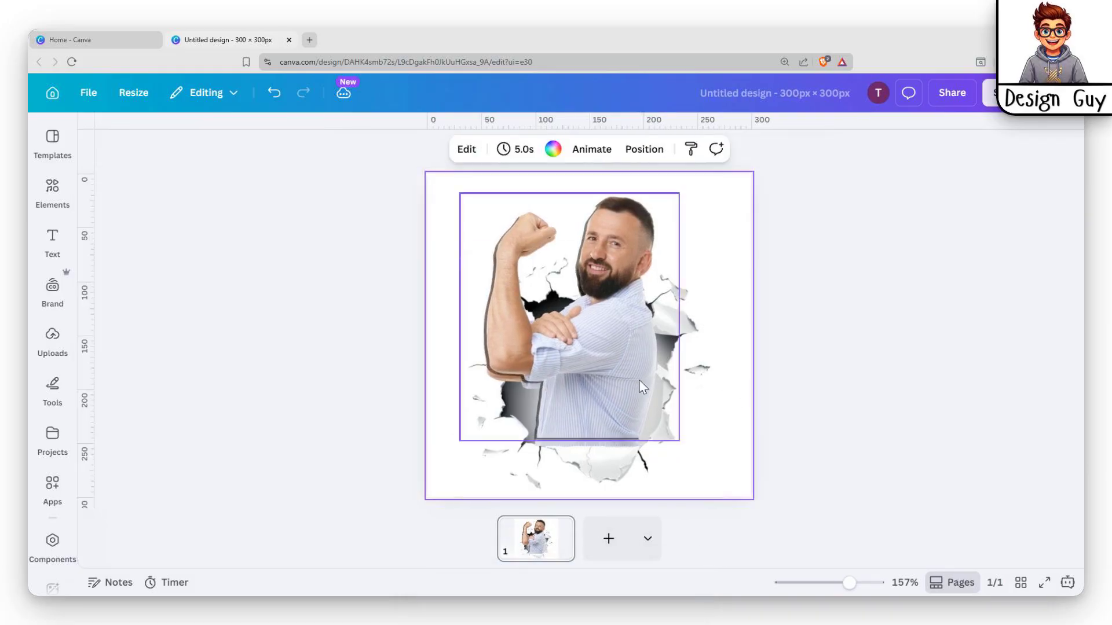
{"action": "left_click", "coordinate": [603, 372]}
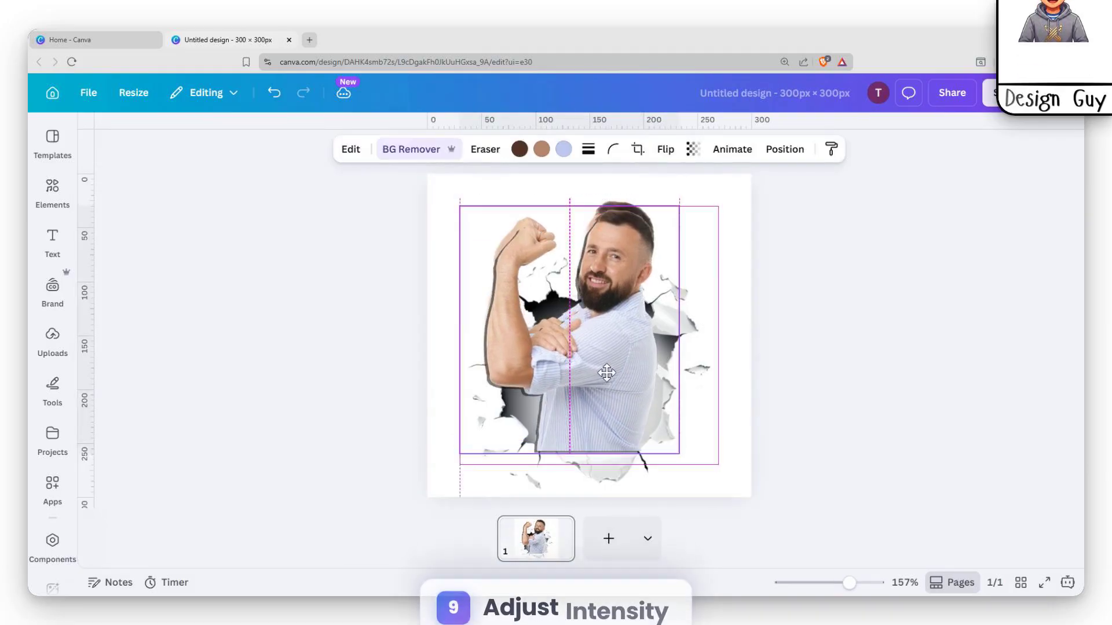
{"action": "left_click_drag", "start_coordinate": [605, 371], "coordinate": [605, 368]}
{"action": "left_click", "coordinate": [761, 363]}
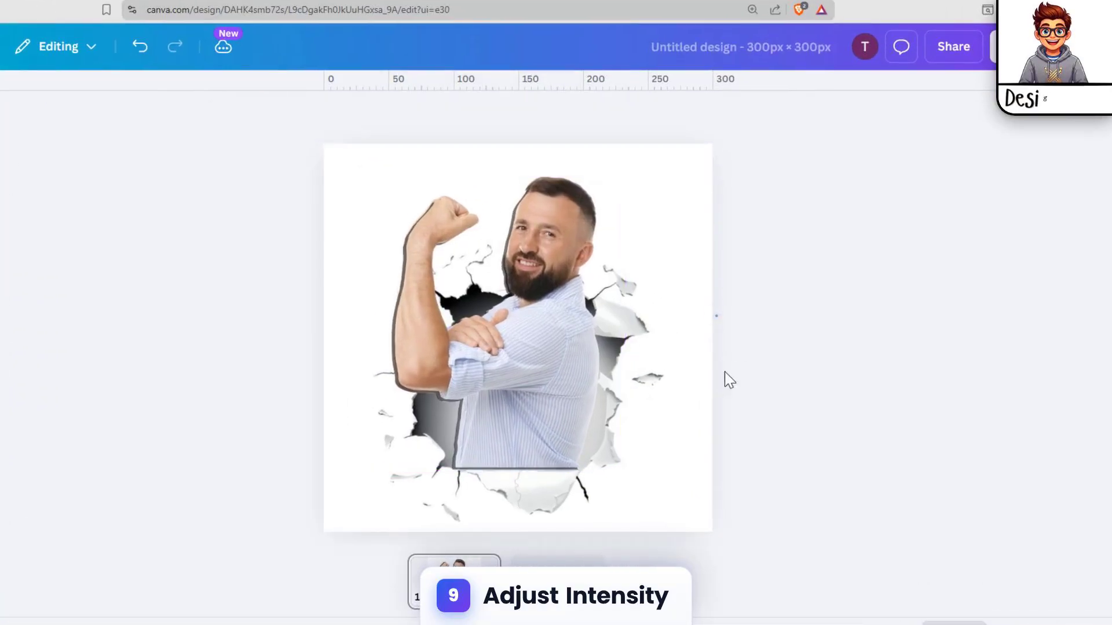
Set the cutout's shadow intensity to 100 and increase its angle so the shadow falls on the man's right-hand edge.
{"action": "left_click", "coordinate": [538, 355]}
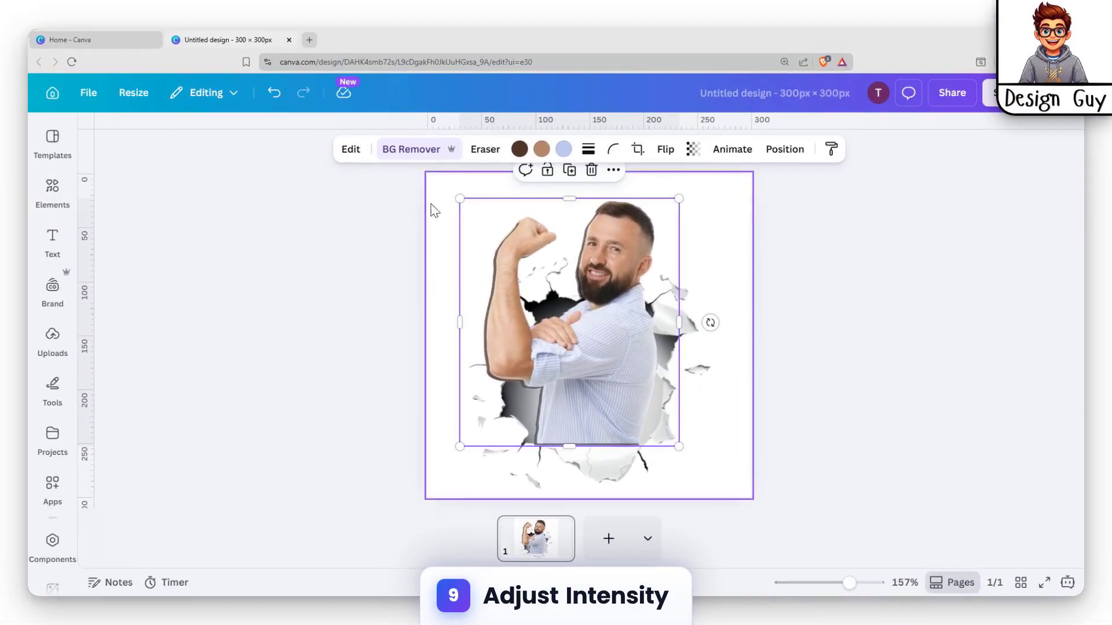
{"action": "left_click", "coordinate": [350, 149]}
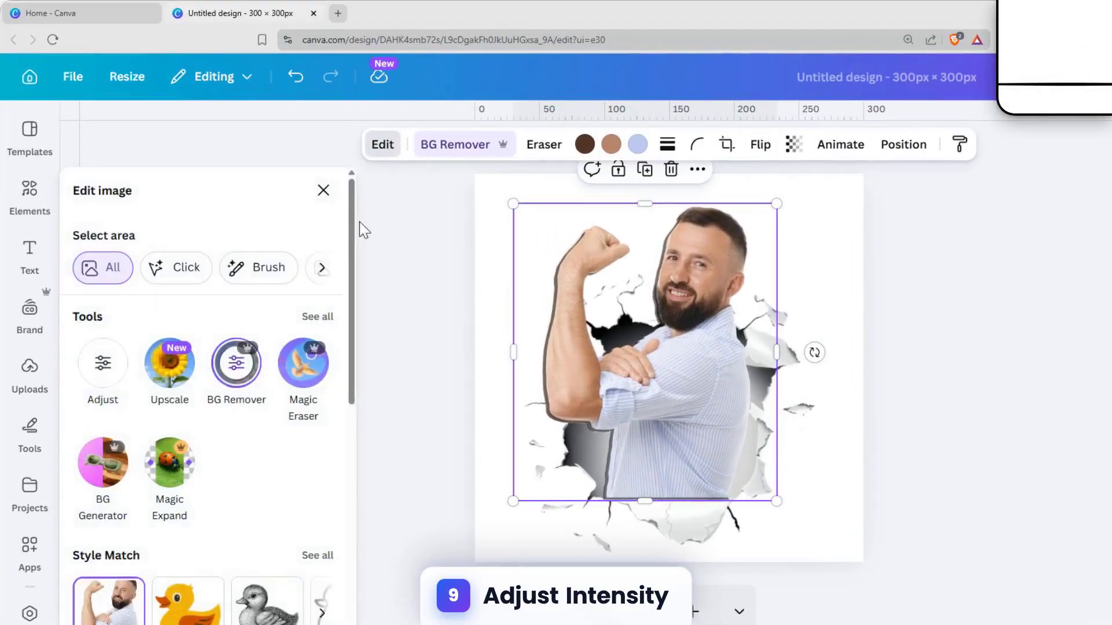
{"action": "scroll", "coordinate": [242, 395], "scroll_direction": "down", "scroll_amount": 5}
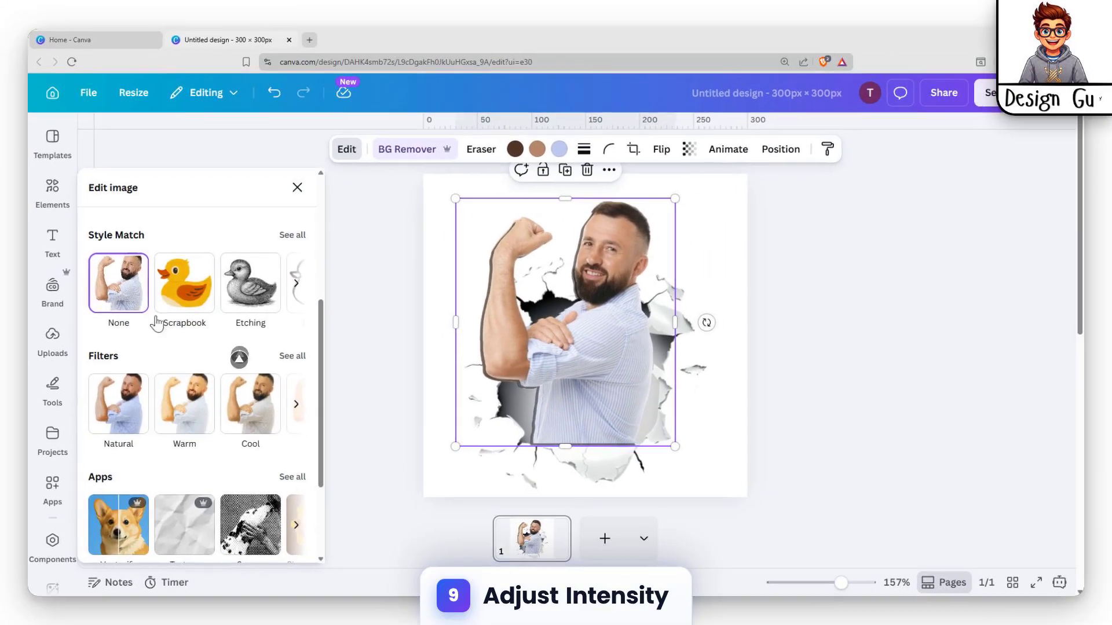
{"action": "scroll", "coordinate": [150, 345], "scroll_direction": "up", "scroll_amount": 5}
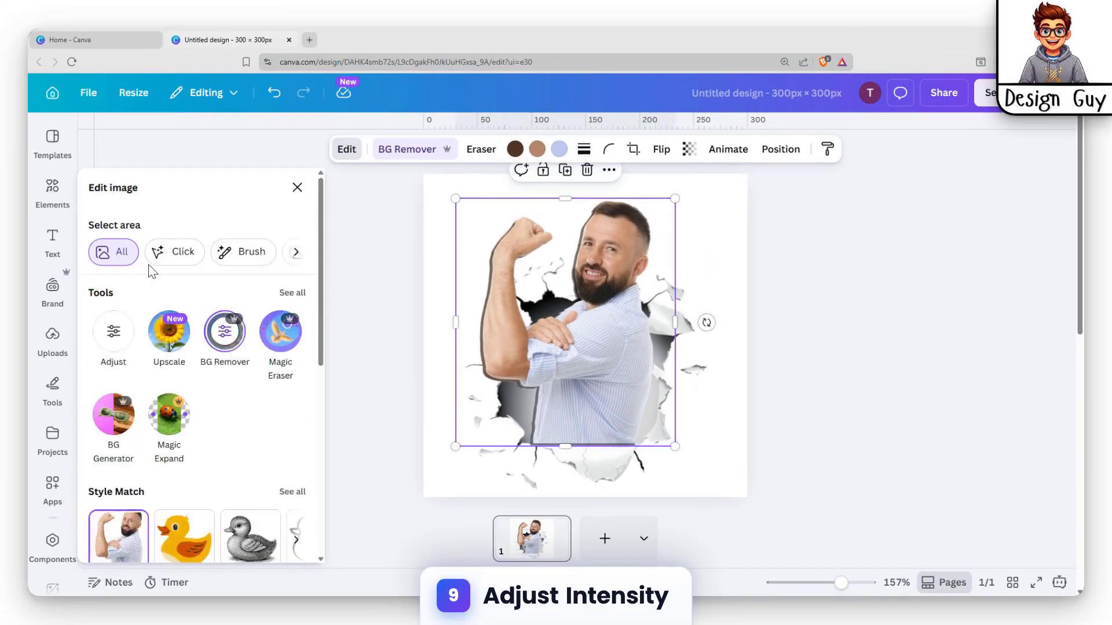
{"action": "scroll", "coordinate": [143, 410], "scroll_direction": "down", "scroll_amount": 5}
{"action": "scroll", "coordinate": [174, 429], "scroll_direction": "down", "scroll_amount": 3}
{"action": "left_click", "coordinate": [251, 509]}
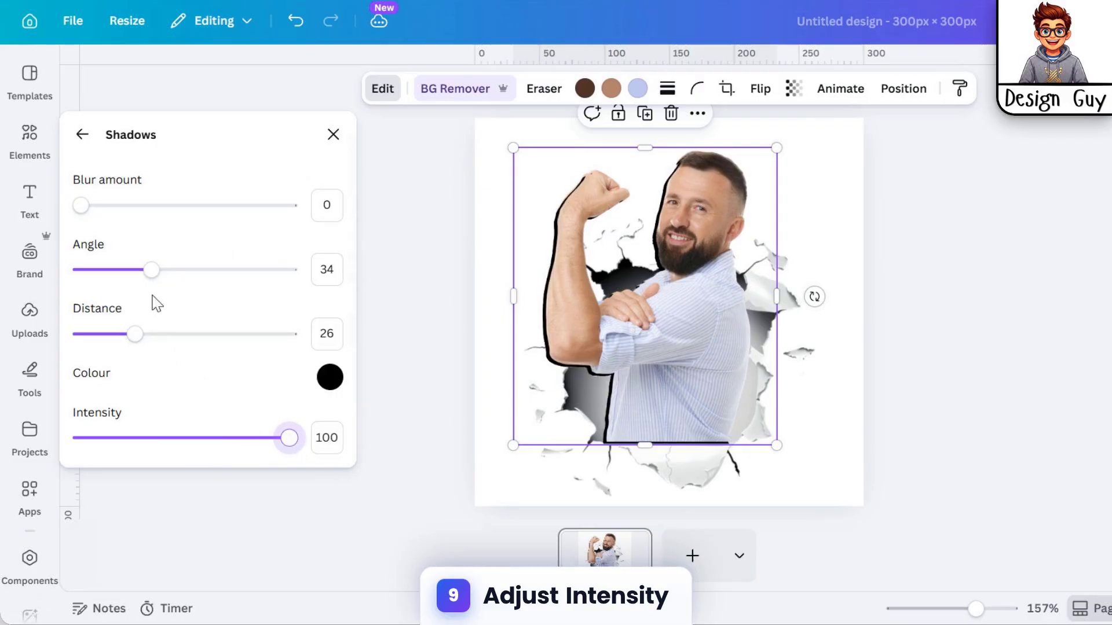
{"action": "left_click_drag", "start_coordinate": [132, 283], "coordinate": [219, 300]}
{"action": "left_click", "coordinate": [931, 335]}
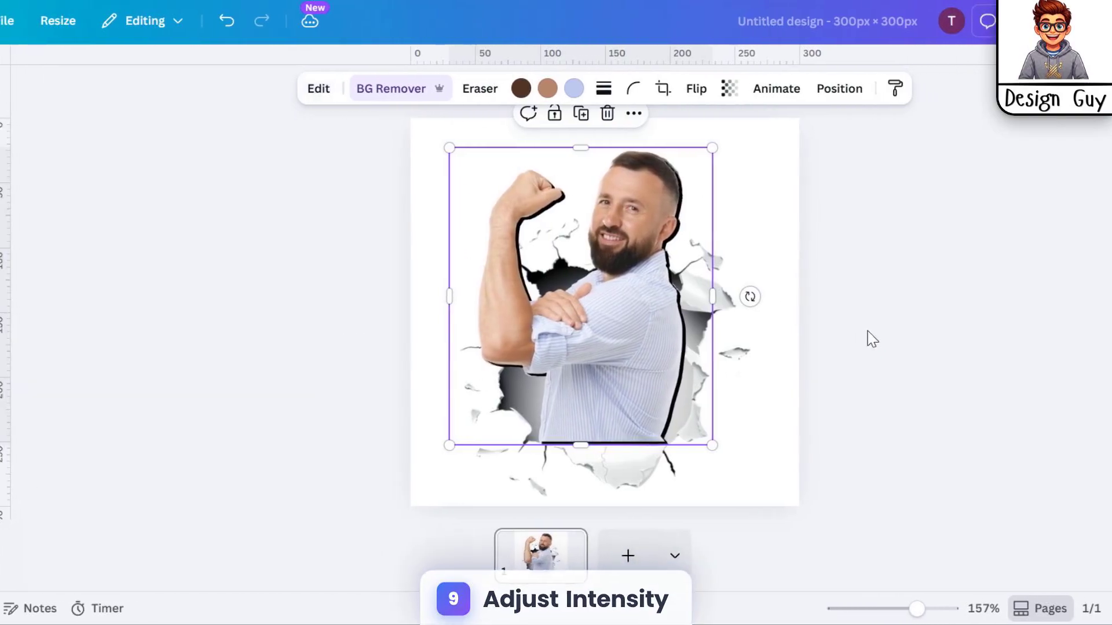
Delete the plain copy of the man beneath the shadowed cutout, and reposition the shadowed cutout over the torn hole.
{"action": "left_click_drag", "start_coordinate": [586, 359], "coordinate": [585, 359]}
{"action": "key", "text": "ctrl+d"}
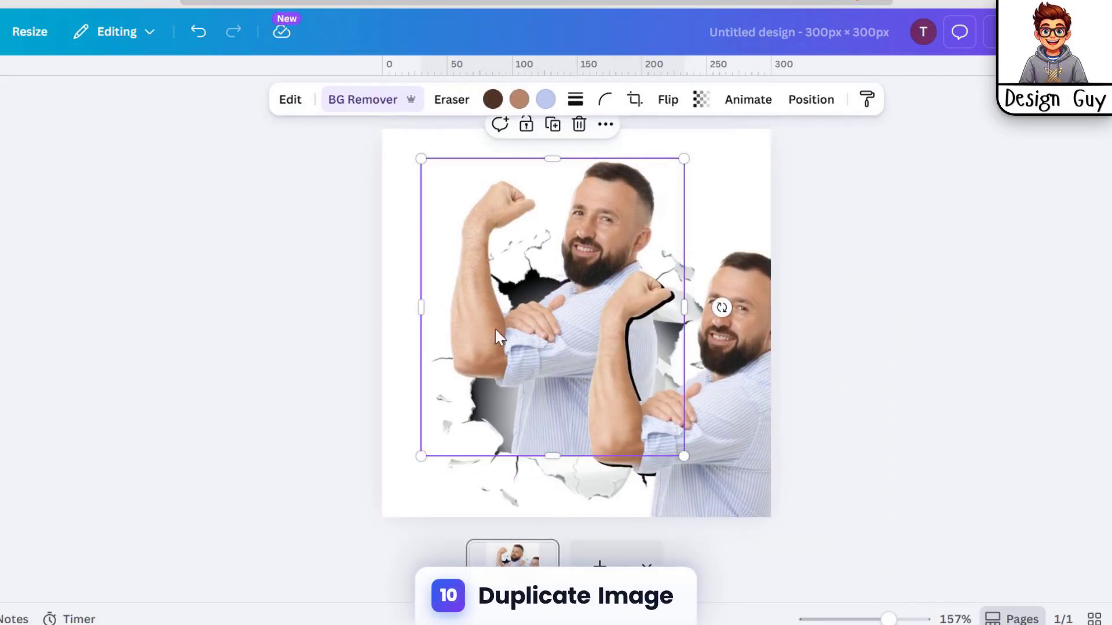
{"action": "key", "text": "Escape"}
{"action": "left_click", "coordinate": [537, 342]}
{"action": "key", "text": "Delete"}
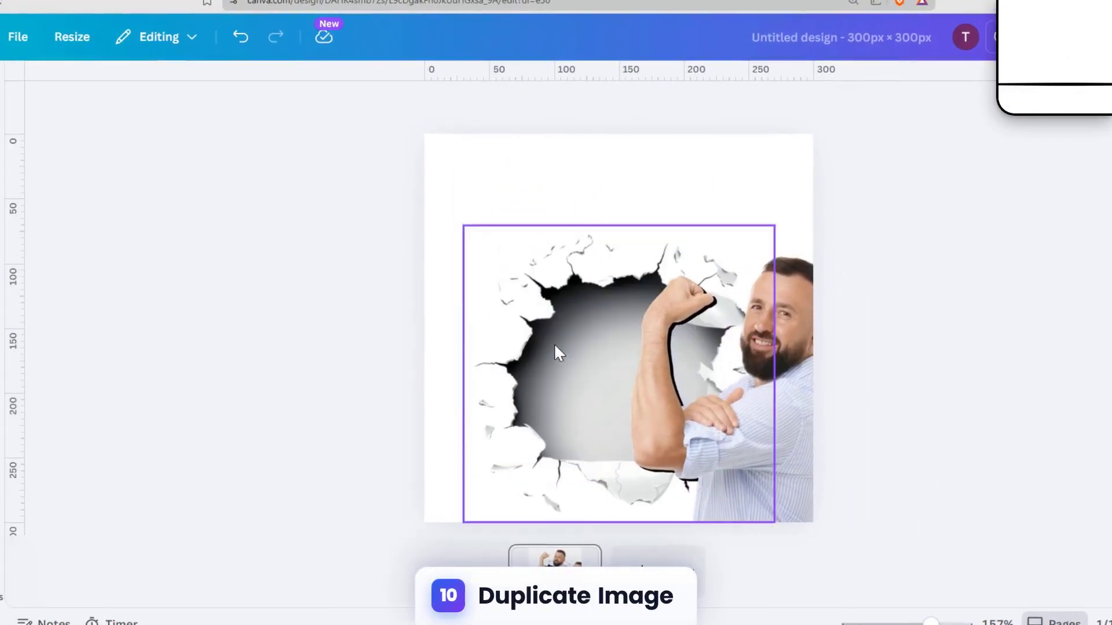
{"action": "left_click_drag", "start_coordinate": [657, 359], "coordinate": [565, 282]}
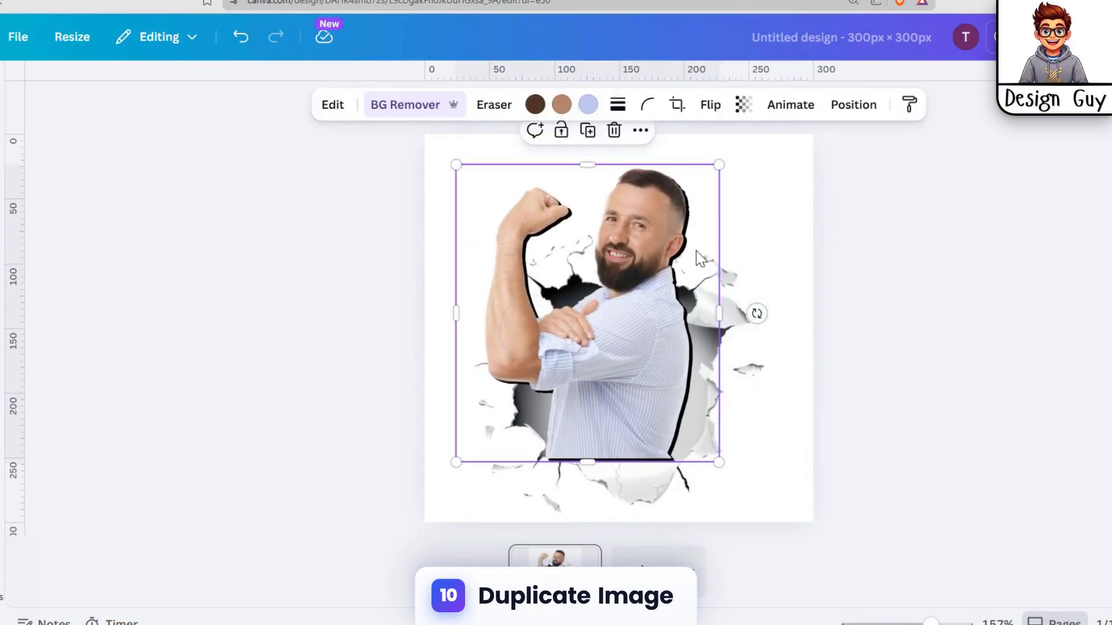
{"action": "left_click", "coordinate": [854, 104]}
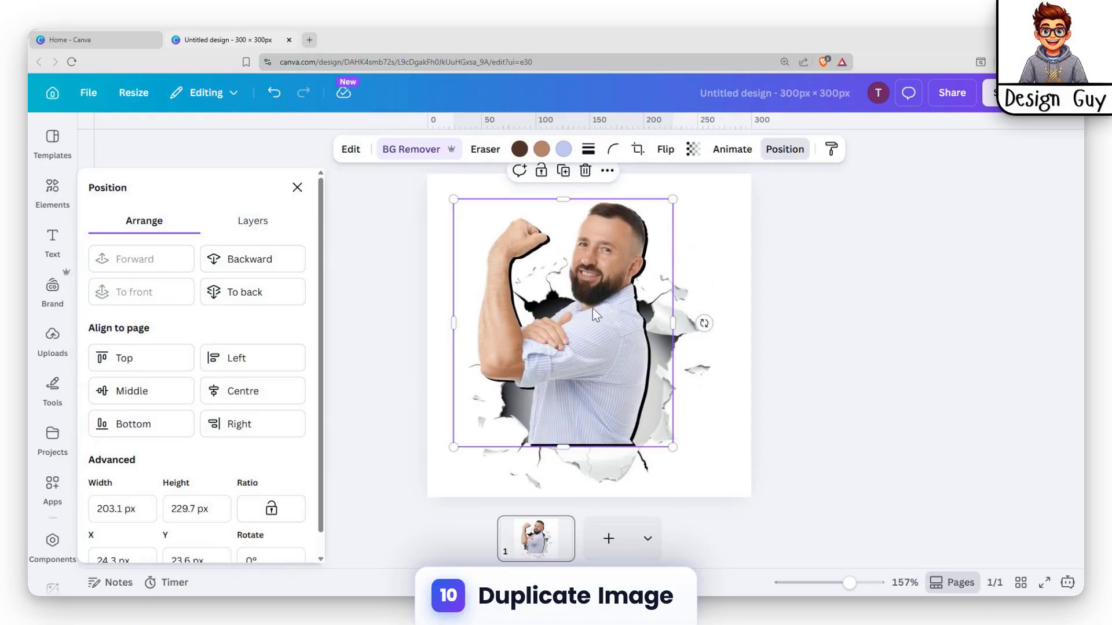
{"action": "left_click_drag", "start_coordinate": [593, 308], "coordinate": [595, 313]}
Duplicate the torn hole image and align the copy exactly over the original at X 30 px, Y 70.5 px.
{"action": "left_click", "coordinate": [695, 323]}
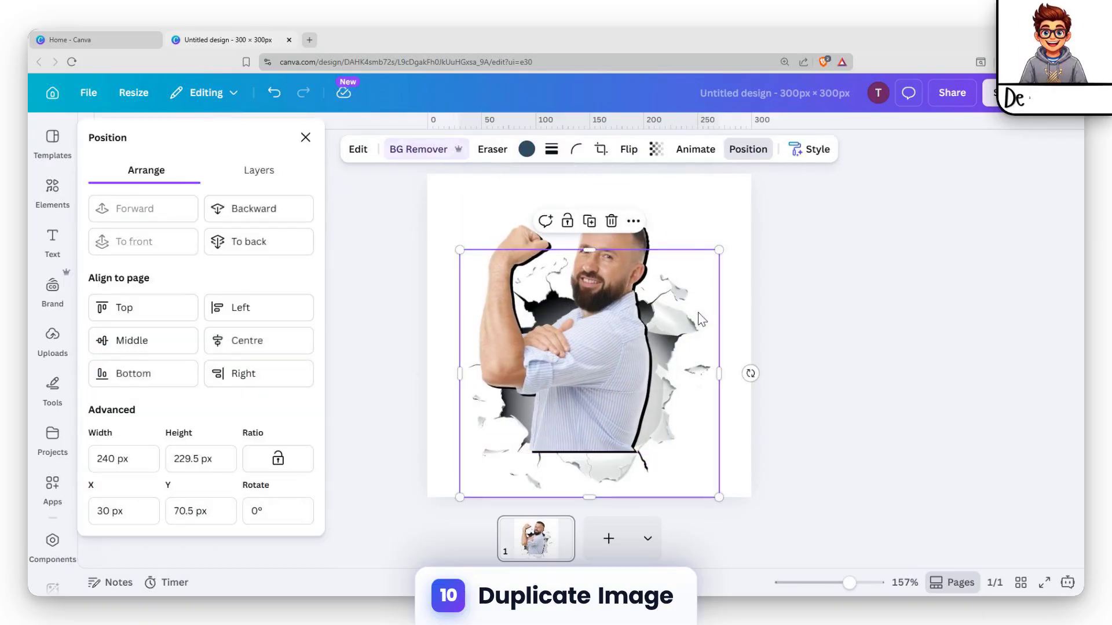
{"action": "key", "text": "ctrl+d"}
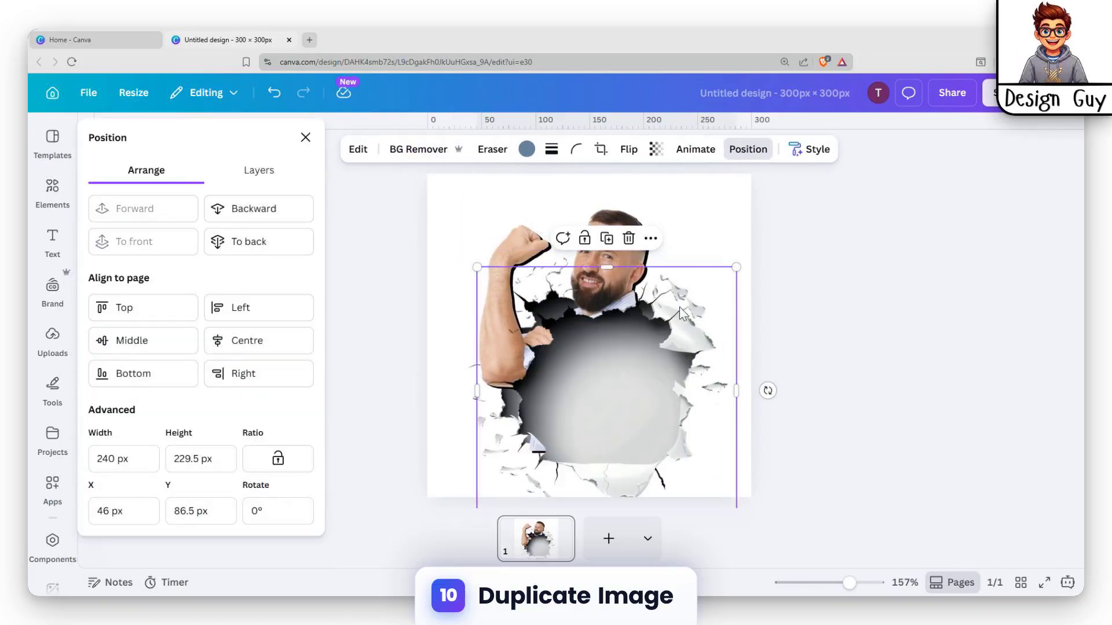
{"action": "left_click_drag", "start_coordinate": [663, 318], "coordinate": [645, 300]}
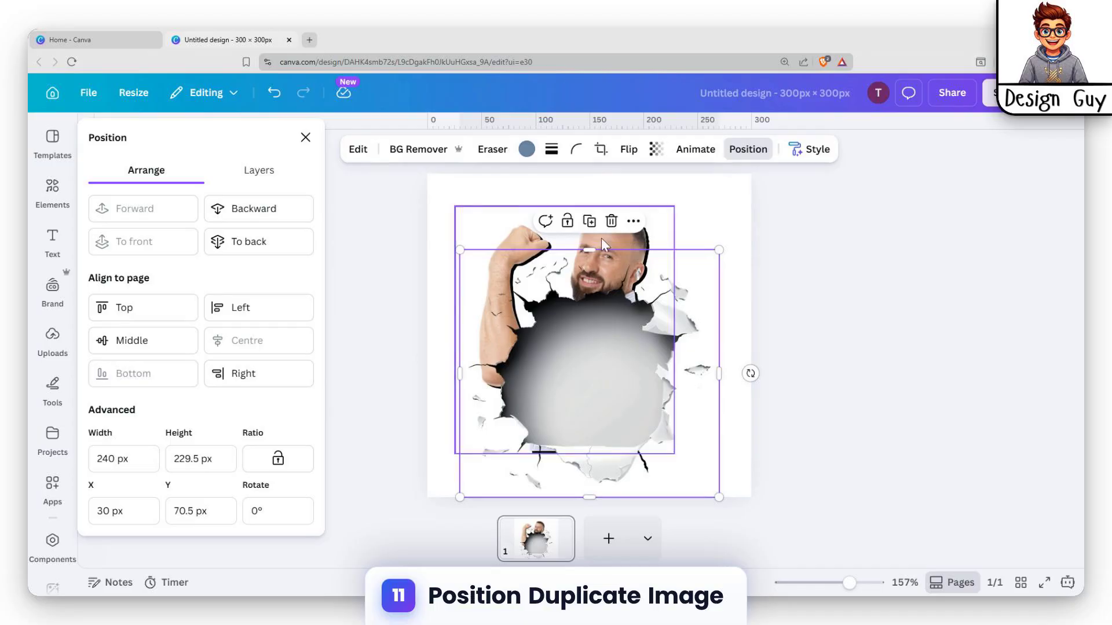
Crop the hole copy from its upper edge down to a narrow strip of torn paper covering the bottom of the man's torso.
{"action": "left_click_drag", "start_coordinate": [591, 253], "coordinate": [568, 429]}
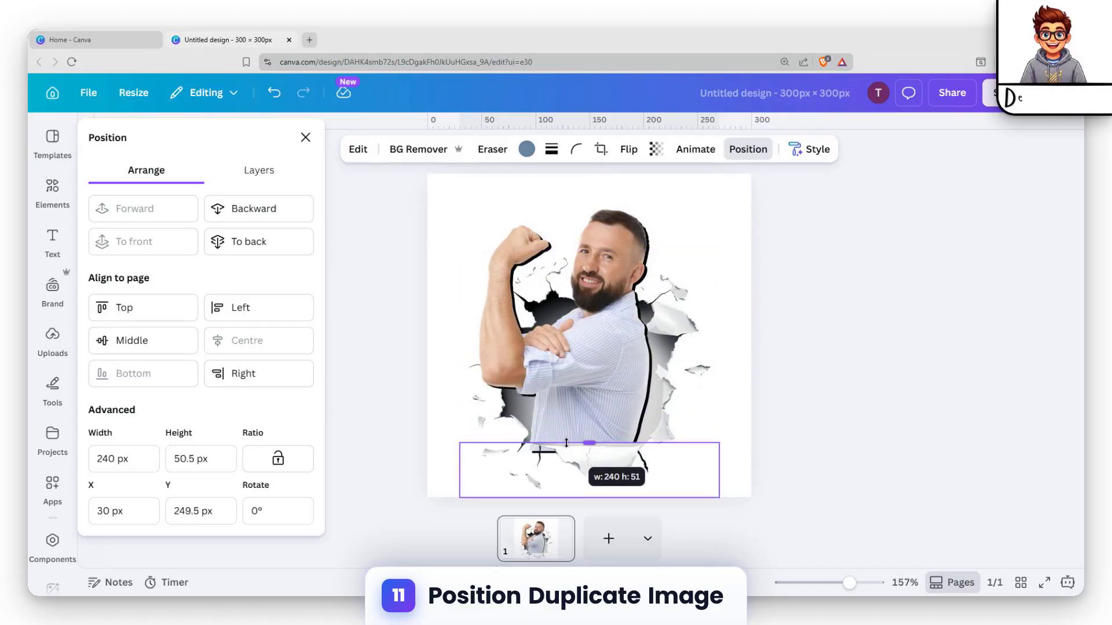
{"action": "left_click", "coordinate": [809, 412]}
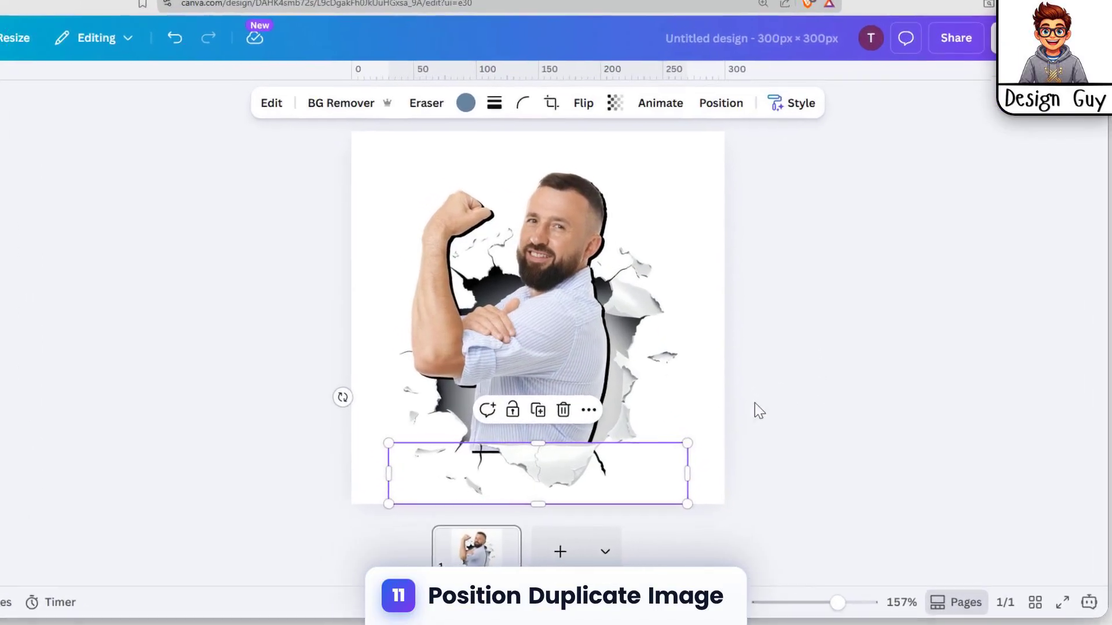
{"action": "left_click", "coordinate": [732, 411]}
{"action": "left_click", "coordinate": [627, 451]}
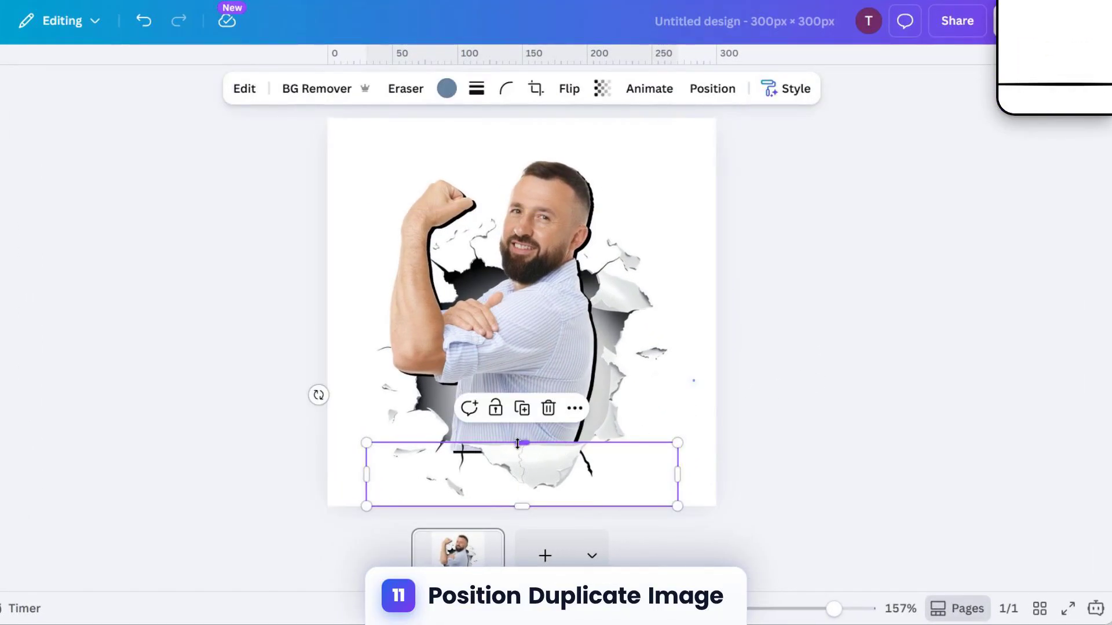
{"action": "left_click_drag", "start_coordinate": [518, 443], "coordinate": [517, 448]}
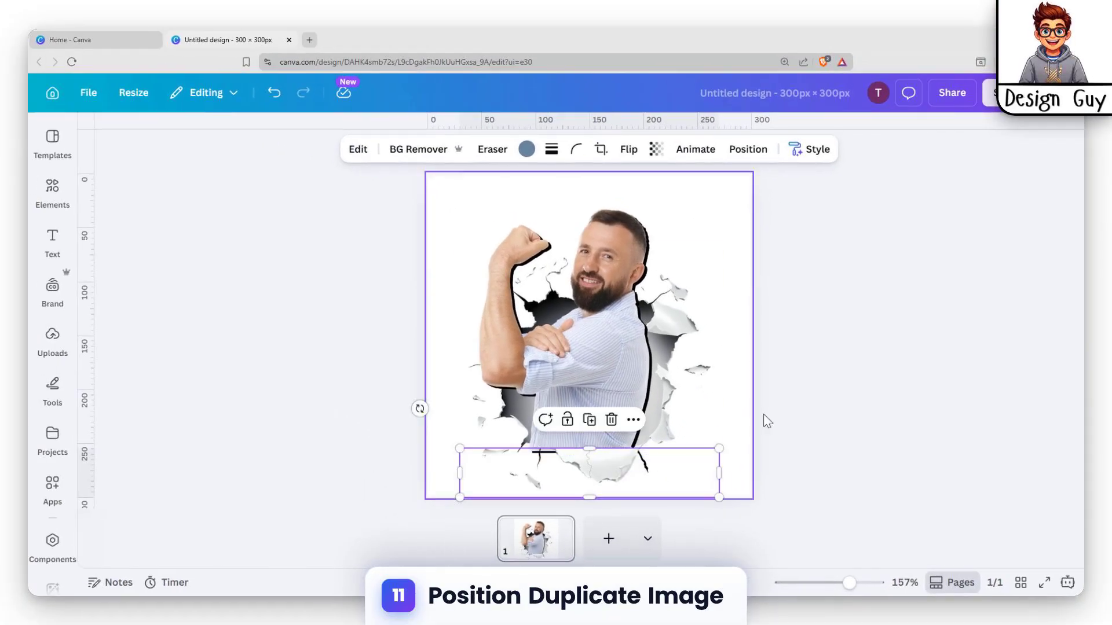
{"action": "left_click", "coordinate": [811, 402]}
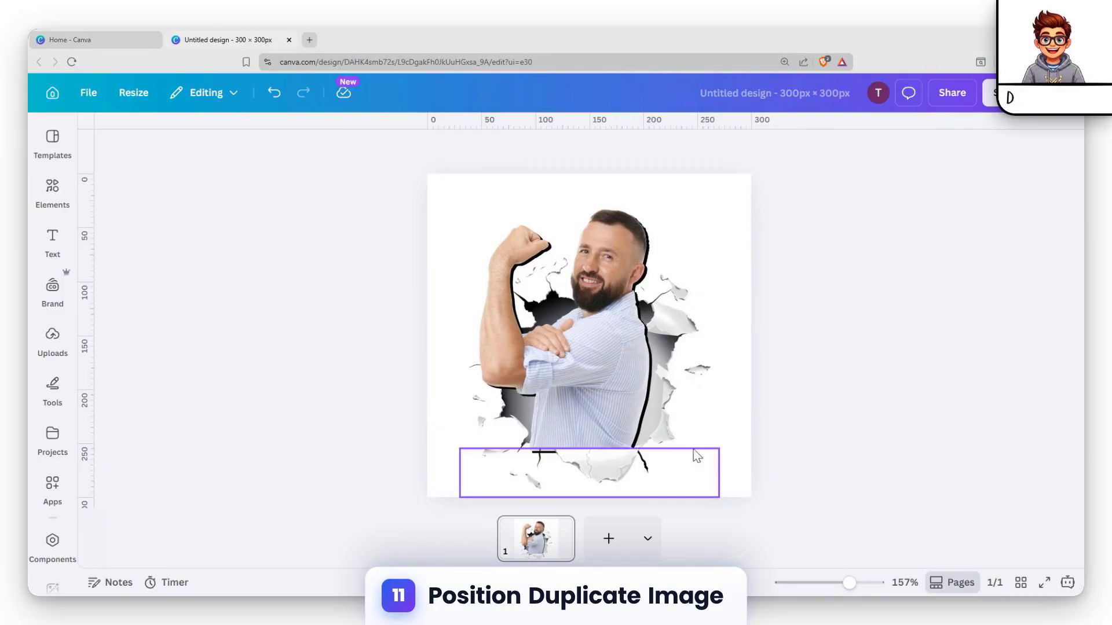
Shift the man's shadowed cutout slightly to the right within the torn hole.
{"action": "left_click", "coordinate": [603, 475]}
{"action": "left_click", "coordinate": [625, 364]}
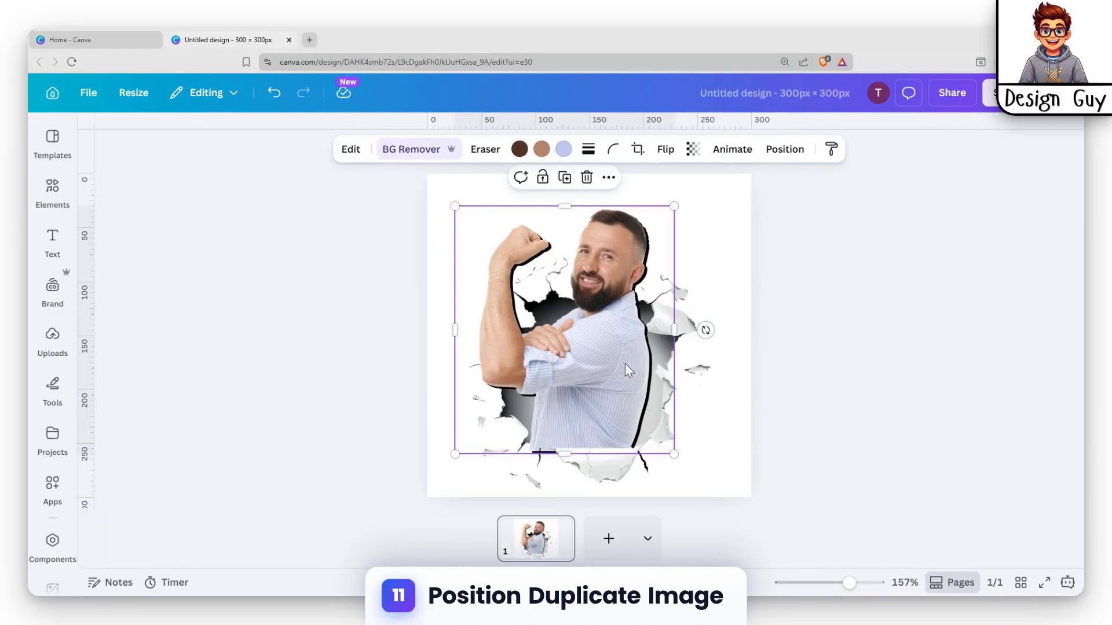
{"action": "left_click", "coordinate": [742, 267]}
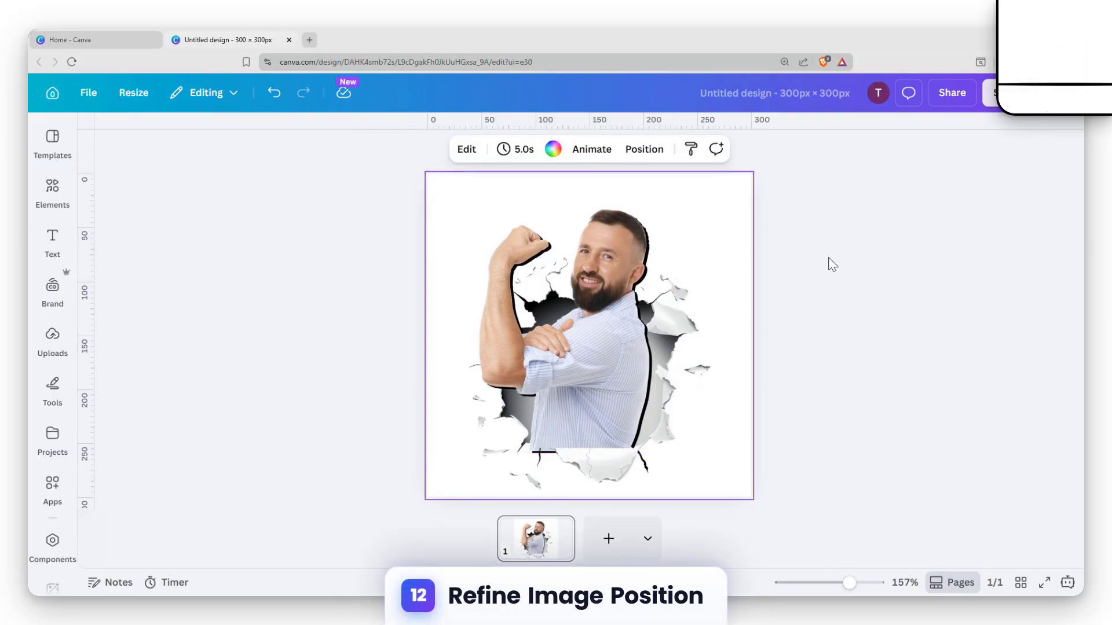
{"action": "left_click_drag", "start_coordinate": [567, 316], "coordinate": [576, 355]}
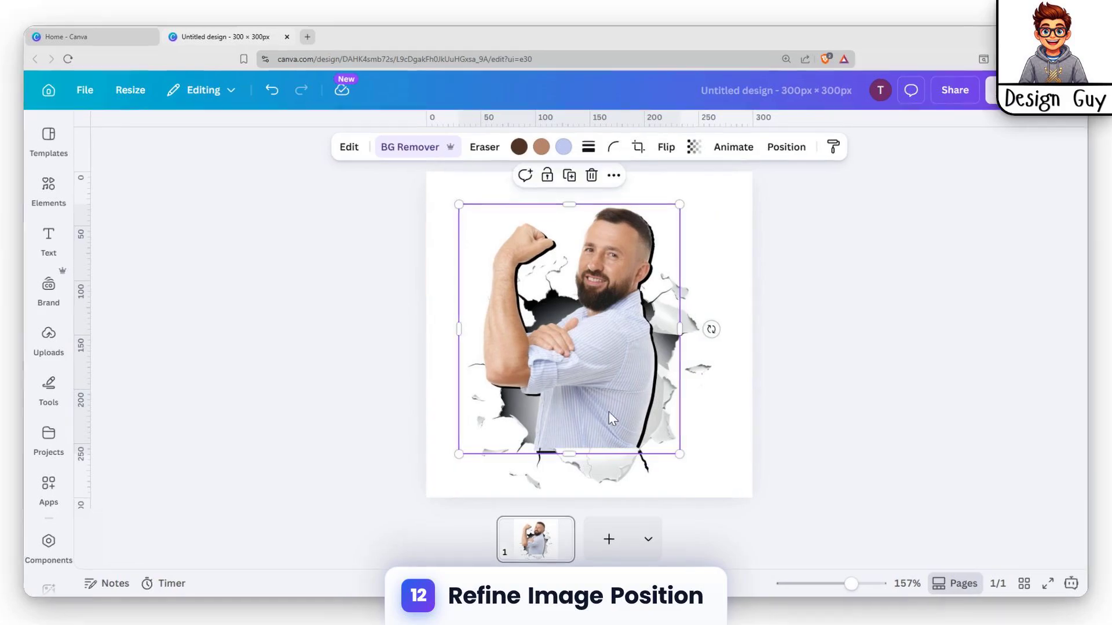
Extend the cropped torn-paper strip slightly upward over the lower edge of the man's shirt.
{"action": "left_click", "coordinate": [543, 468]}
{"action": "mouse_move", "coordinate": [591, 443]}
{"action": "left_mouse_down"}
{"action": "mouse_move", "coordinate": [596, 405]}
{"action": "mouse_move", "coordinate": [603, 429]}
{"action": "left_mouse_up"}
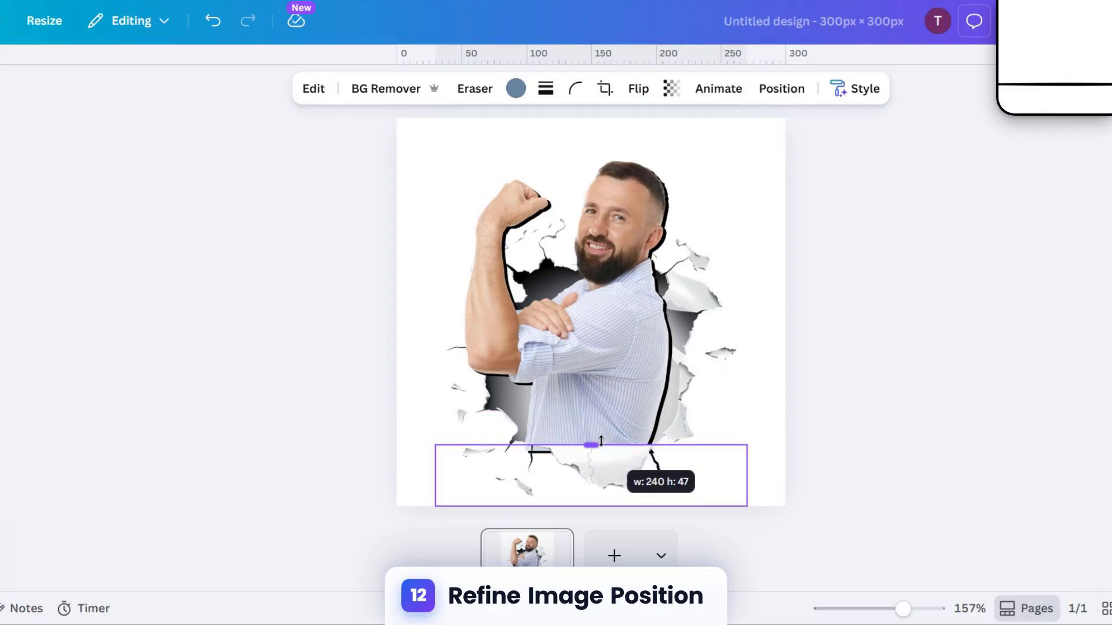
{"action": "left_click_drag", "start_coordinate": [603, 441], "coordinate": [603, 442]}
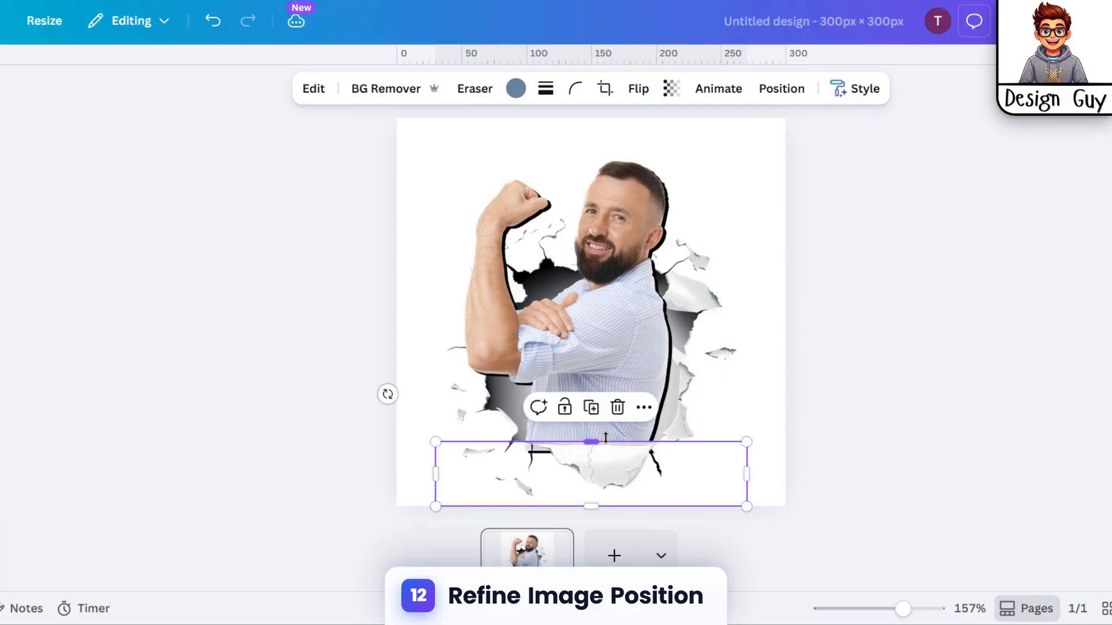
{"action": "left_click", "coordinate": [729, 397]}
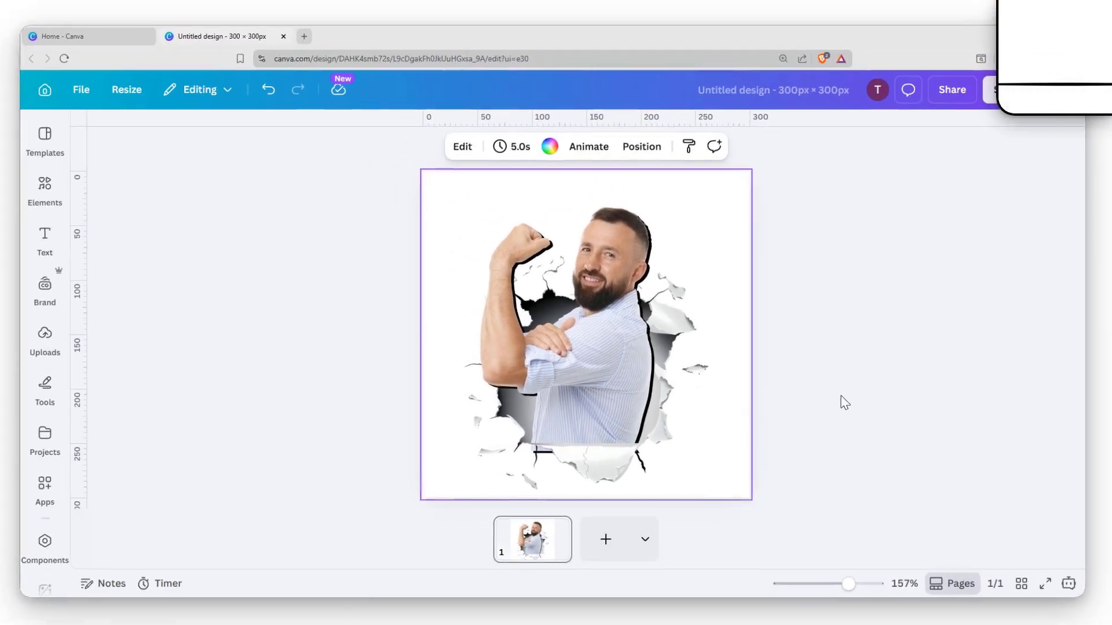
{"action": "left_click", "coordinate": [899, 219]}
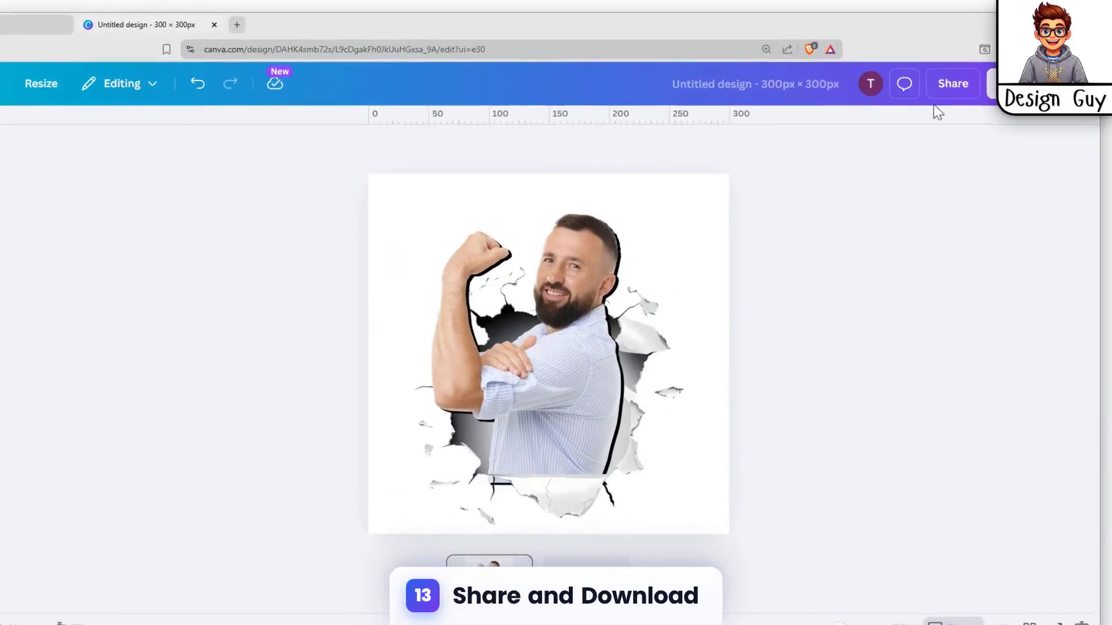
Download the design as a PNG with the size multiplier set to 3.125, giving 938 × 938 px.
{"action": "left_click", "coordinate": [953, 92]}
{"action": "left_click", "coordinate": [851, 441]}
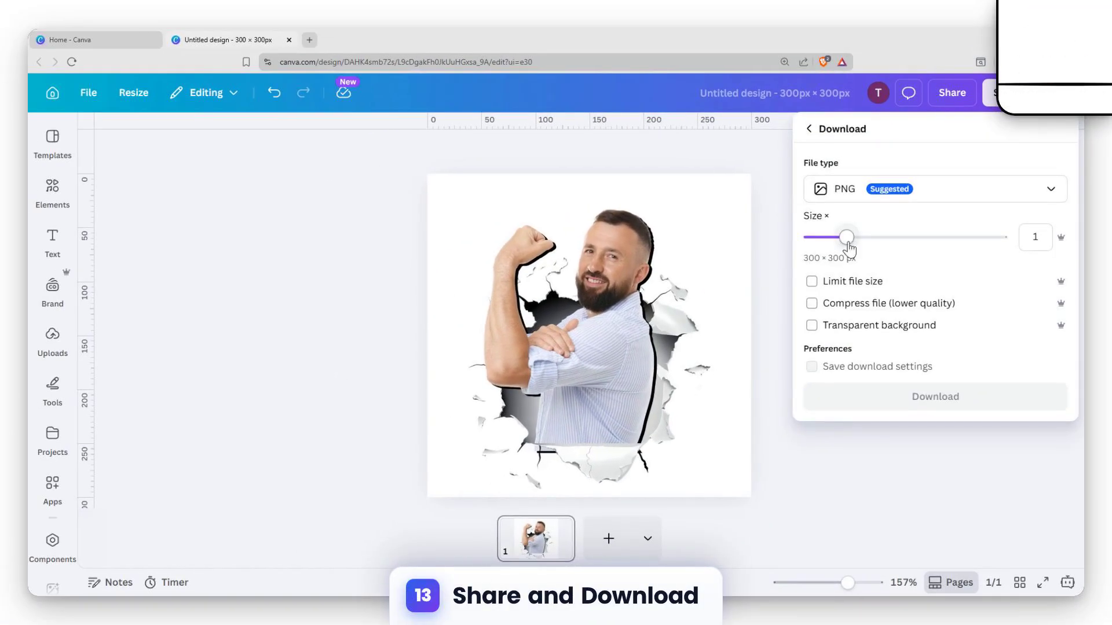
{"action": "left_click_drag", "start_coordinate": [846, 238], "coordinate": [947, 237]}
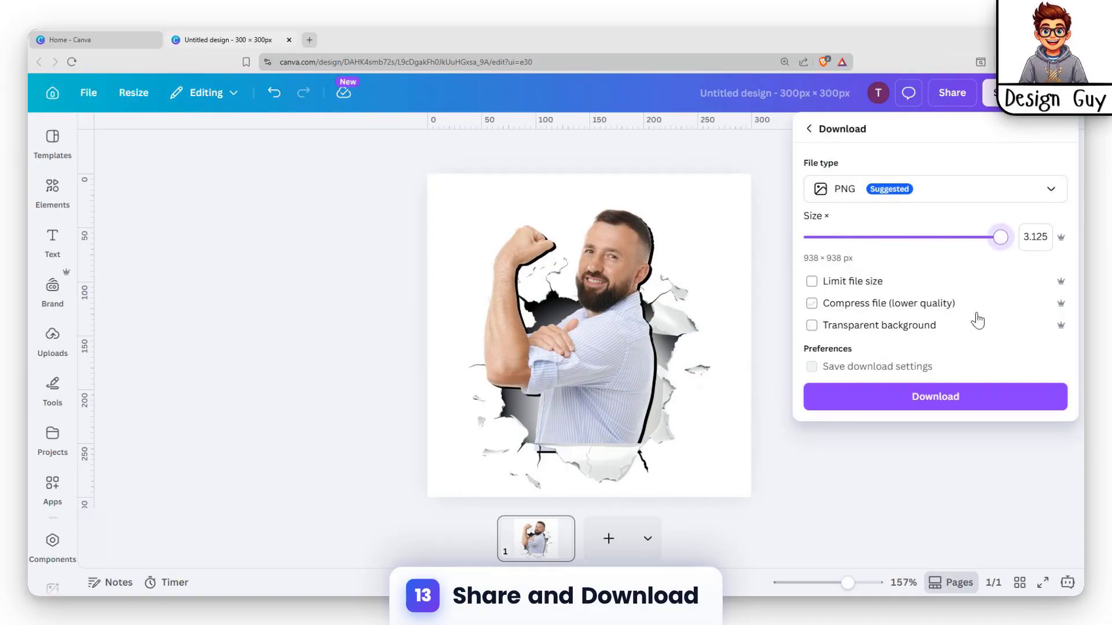
{"action": "left_click", "coordinate": [918, 481]}
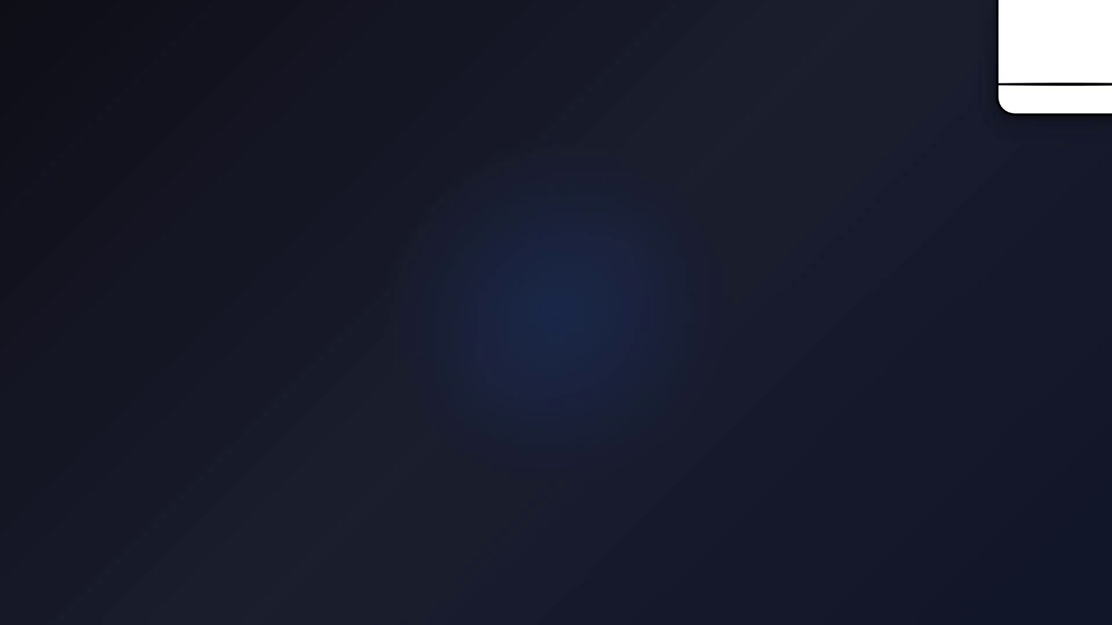